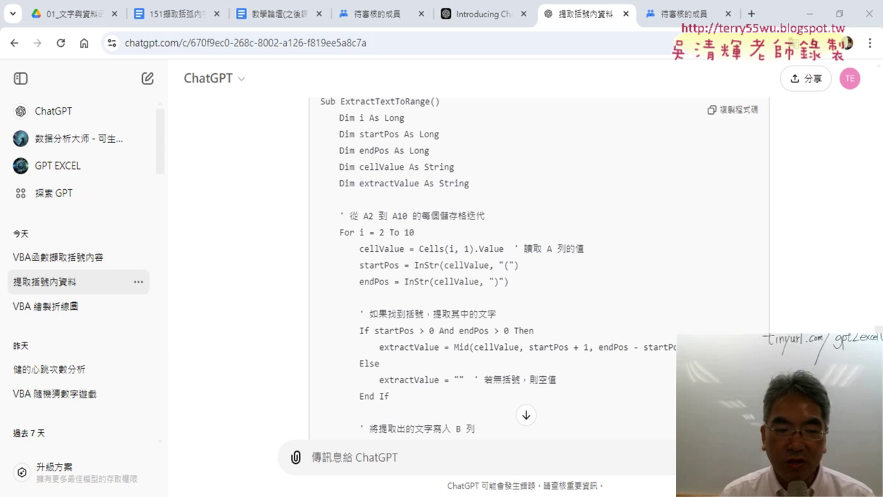
- Bring up the VBA editor maximized and scroll to the top of Module1
key(alt+Tab)
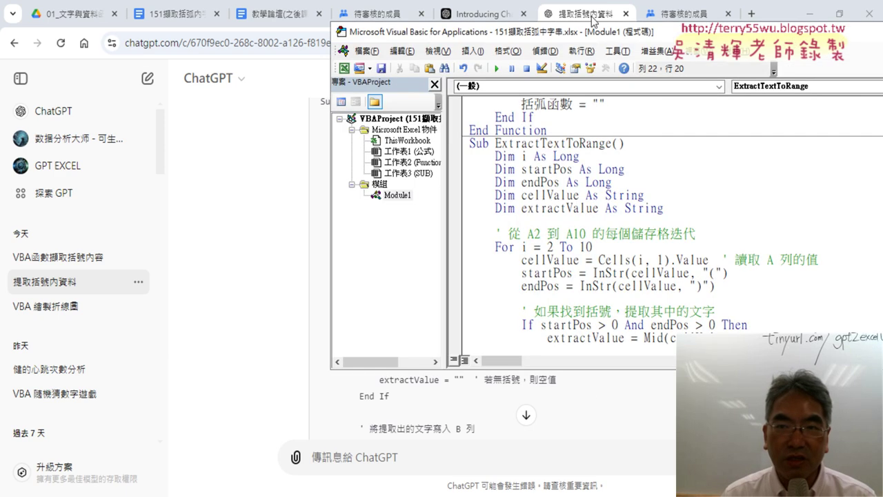
double_click(594, 32)
scroll(314, 221, up, 4)
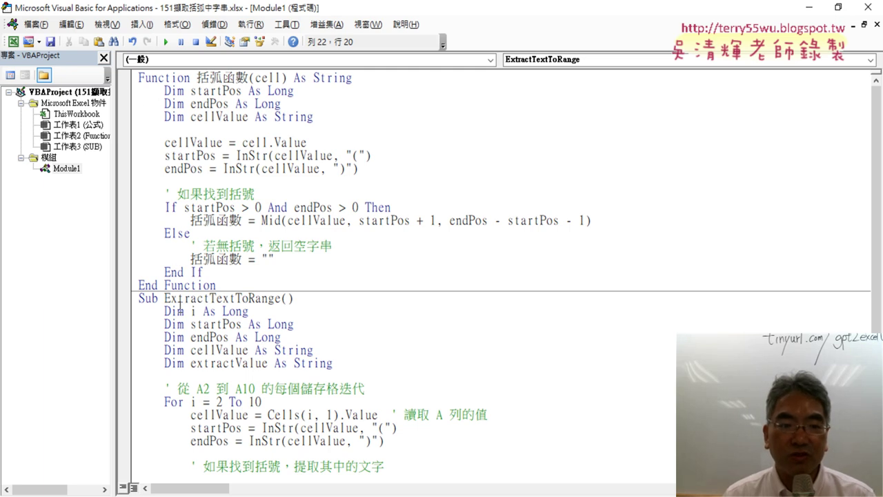
- Copy 括弧 from the 括弧函數 name and select the ExtractTextToRange sub name
mouse_move(166, 298)
mouse_down()
mouse_move(292, 300)
mouse_move(284, 298)
mouse_up()
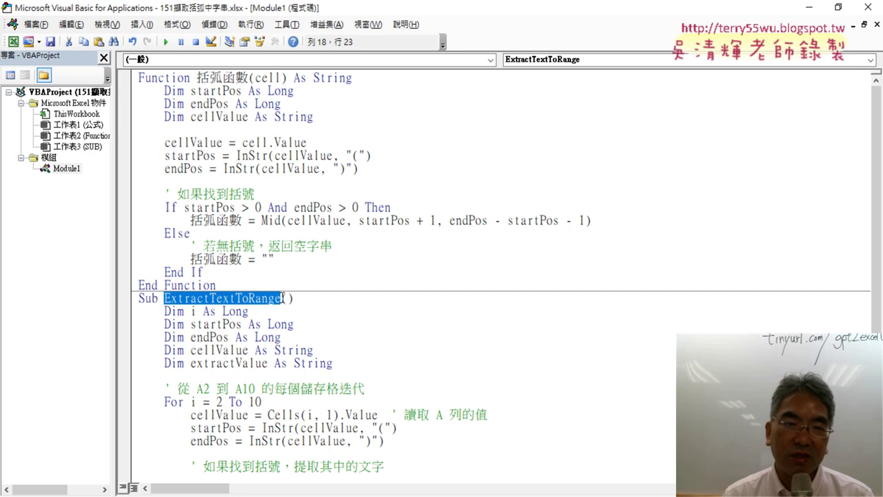
drag(223, 83, 197, 83)
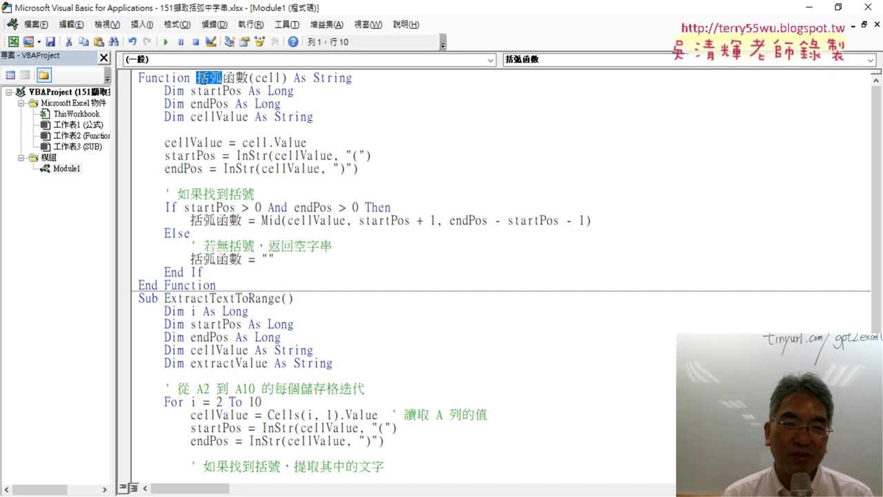
right_click(205, 83)
click(231, 102)
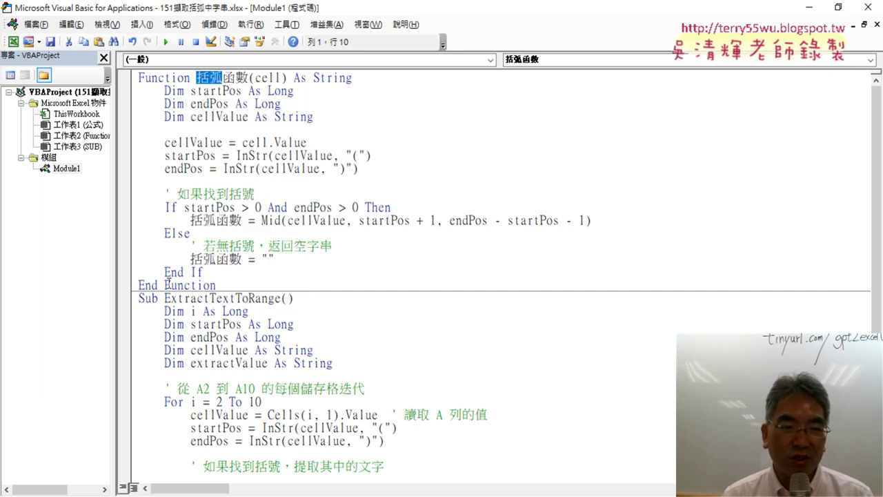
drag(166, 298, 279, 299)
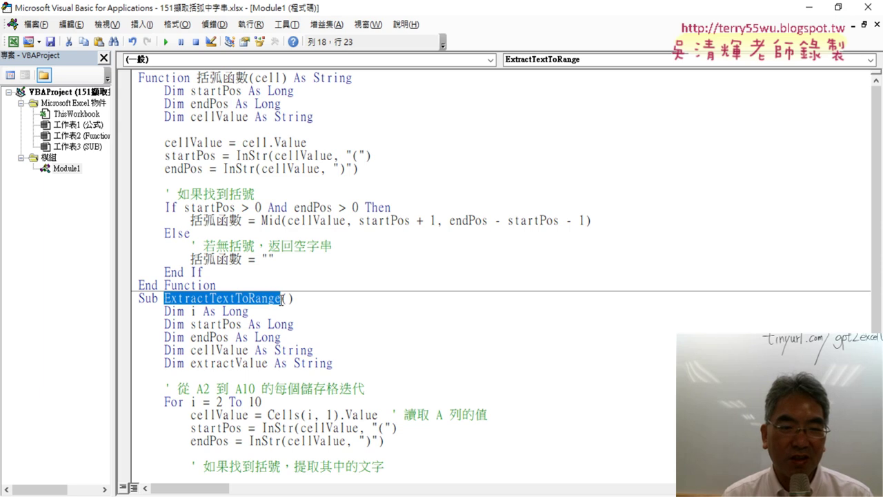
- Paste 括弧 as the sub name, then make the editor a smaller, taller window
key(ctrl+v)
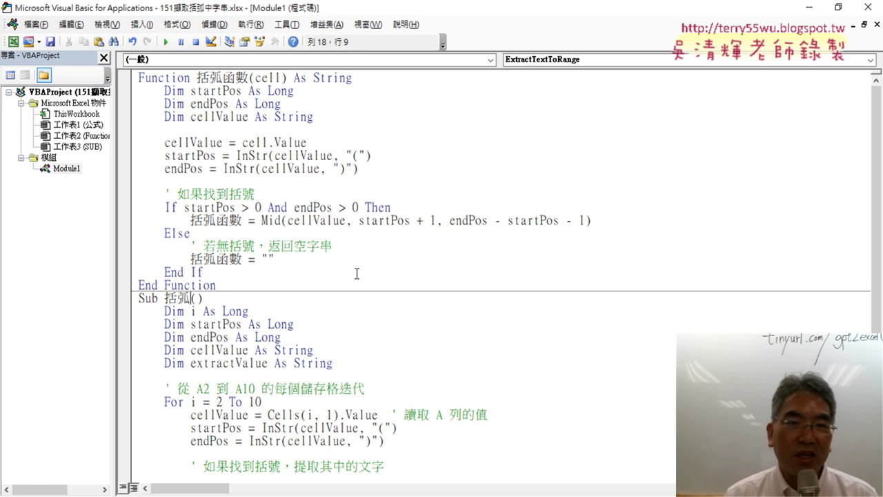
double_click(443, 9)
drag(456, 13, 545, 26)
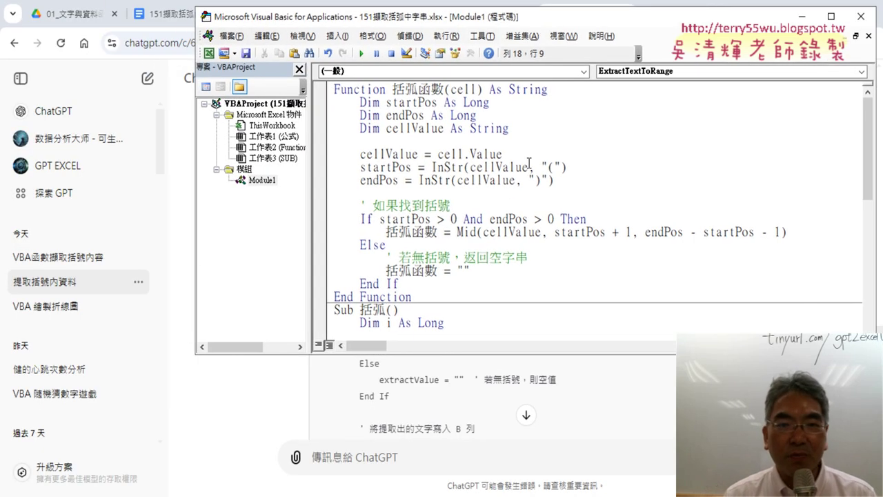
drag(502, 355, 501, 464)
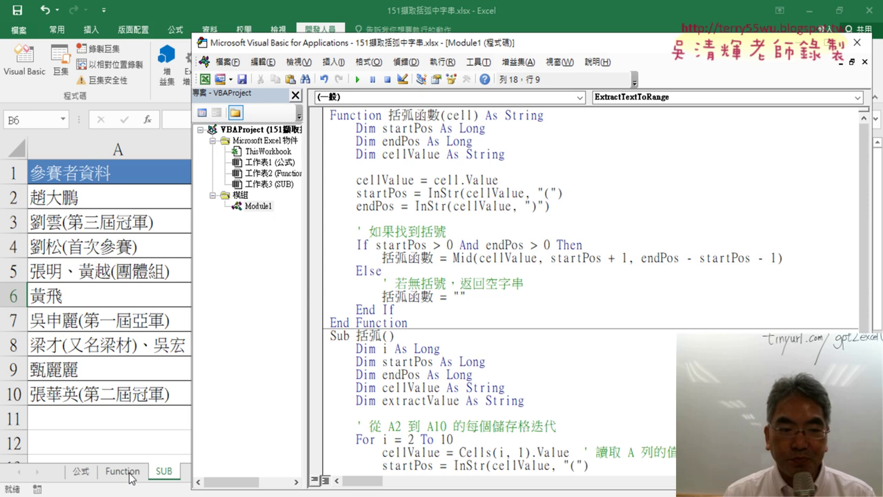
- Show the Function sheet, reopen the VBA editor, and select As String on cellValue's declaration
click(131, 475)
click(24, 62)
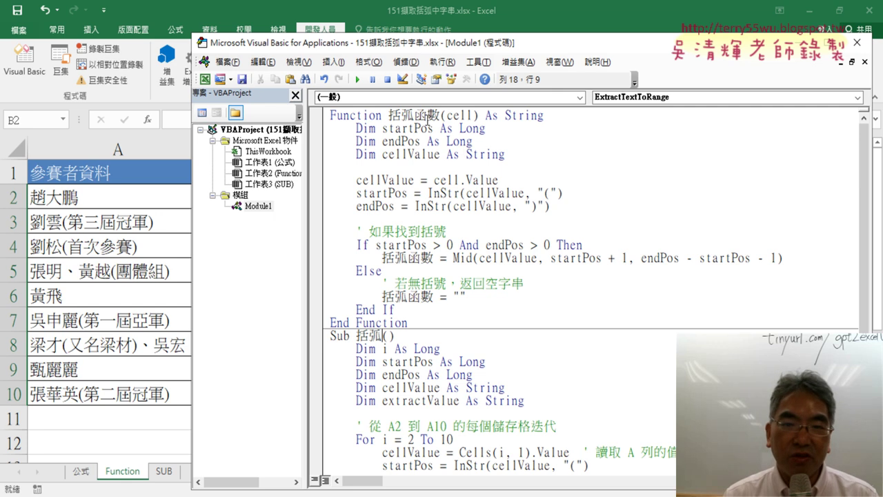
drag(446, 115, 475, 115)
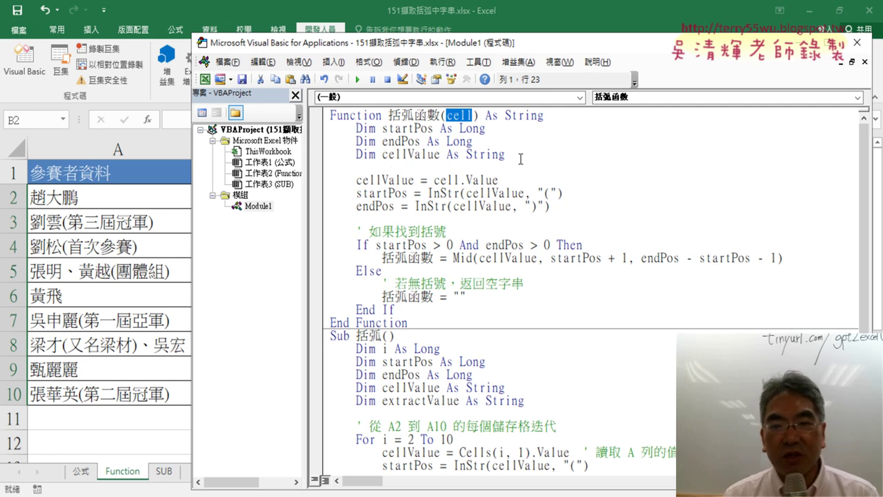
mouse_move(505, 154)
mouse_down()
mouse_move(319, 131)
mouse_move(375, 129)
mouse_up()
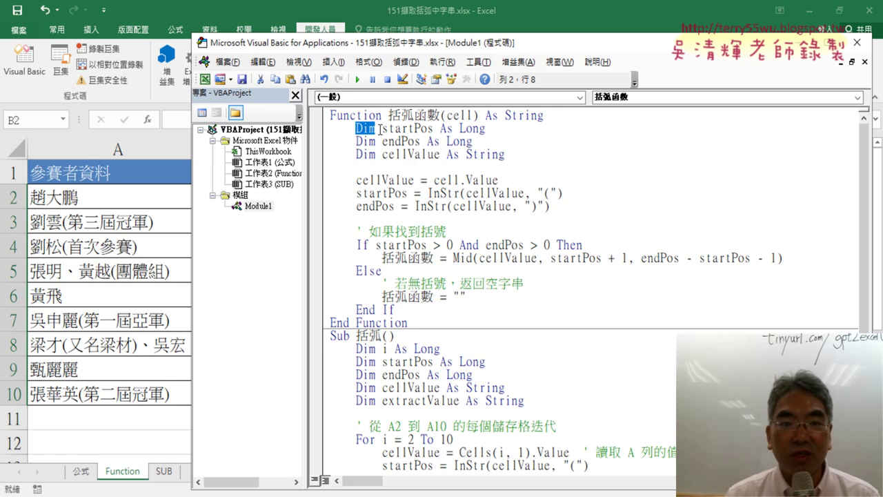
drag(379, 128, 440, 130)
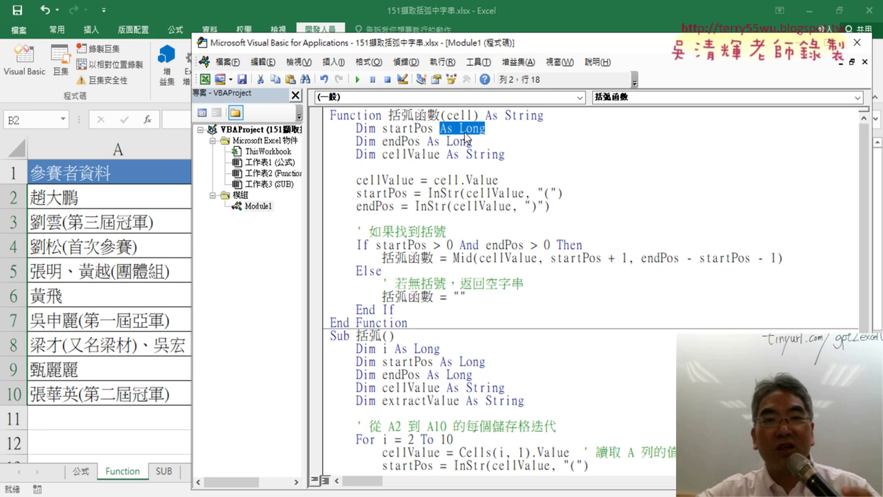
drag(511, 155, 446, 159)
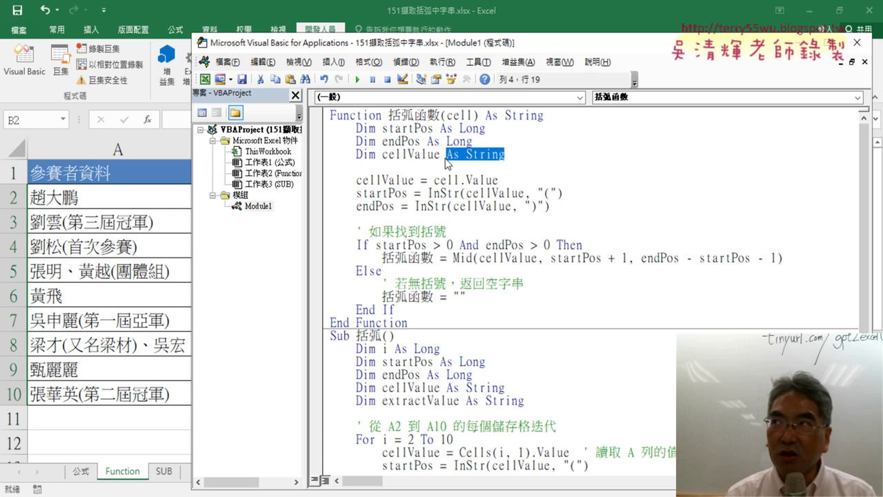
- Delete As String from cellValue and As Long from the endPos and startPos declarations
key(Delete)
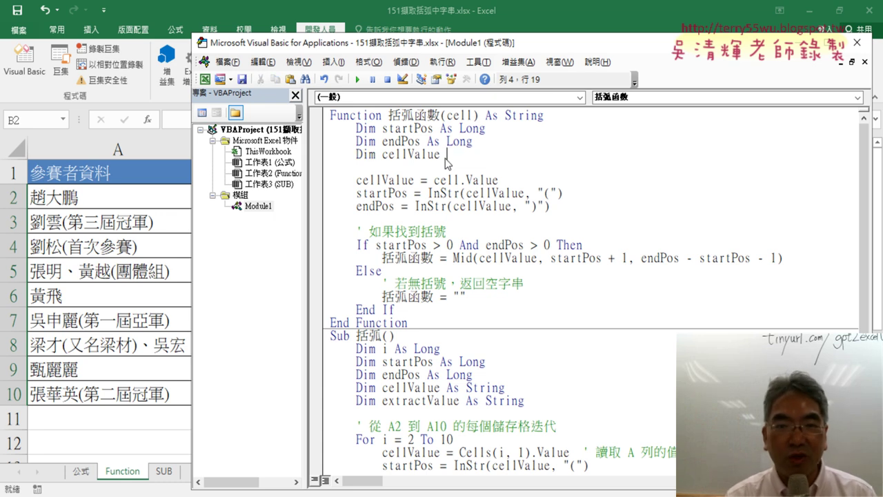
drag(473, 142, 427, 142)
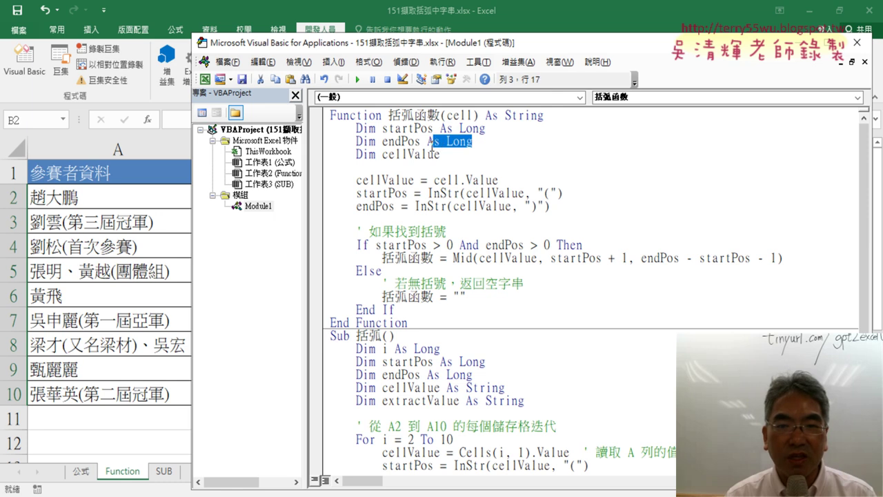
key(Delete)
key(Up)
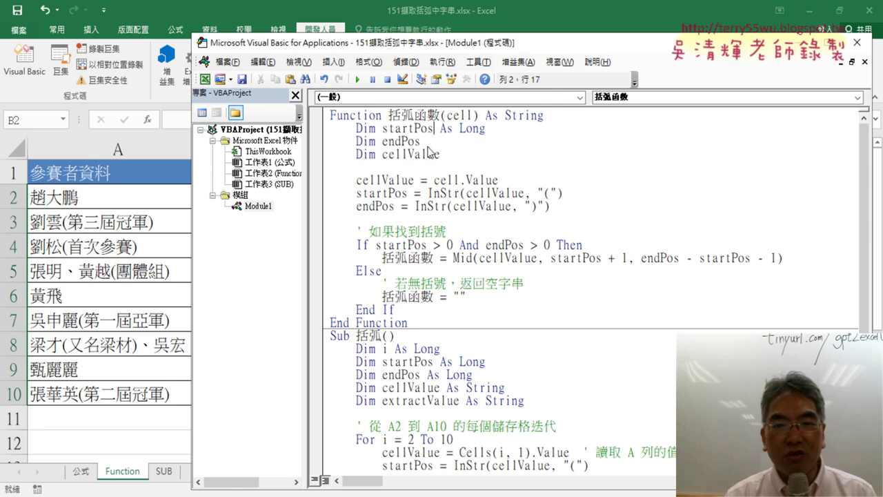
key(shift+End)
key(Delete)
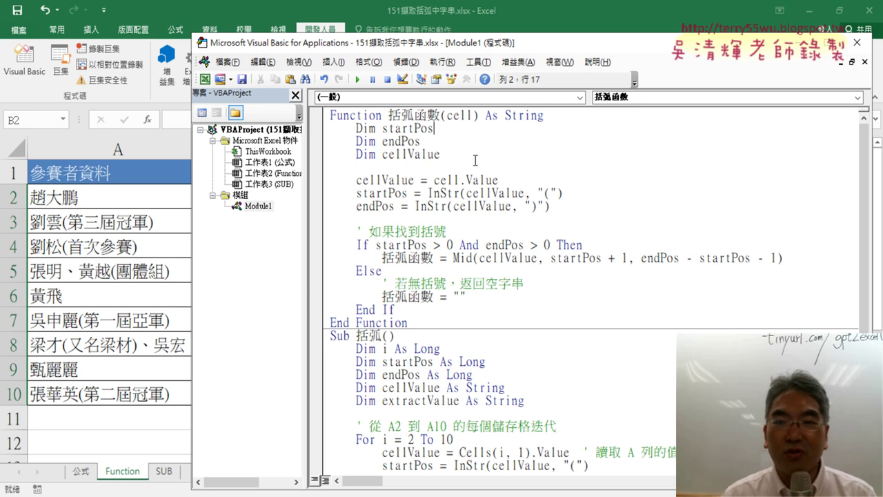
drag(440, 154, 324, 127)
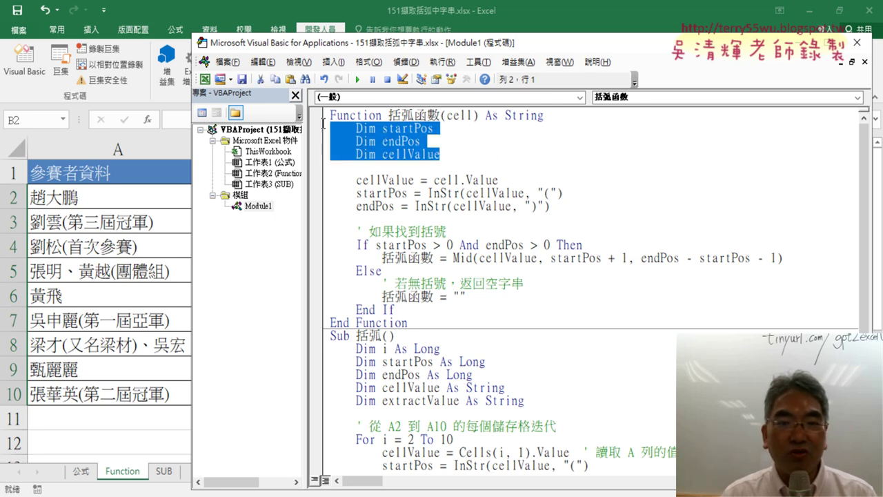
- Delete the three Dim lines and the leftover blank lines from 括弧函數
key(Delete)
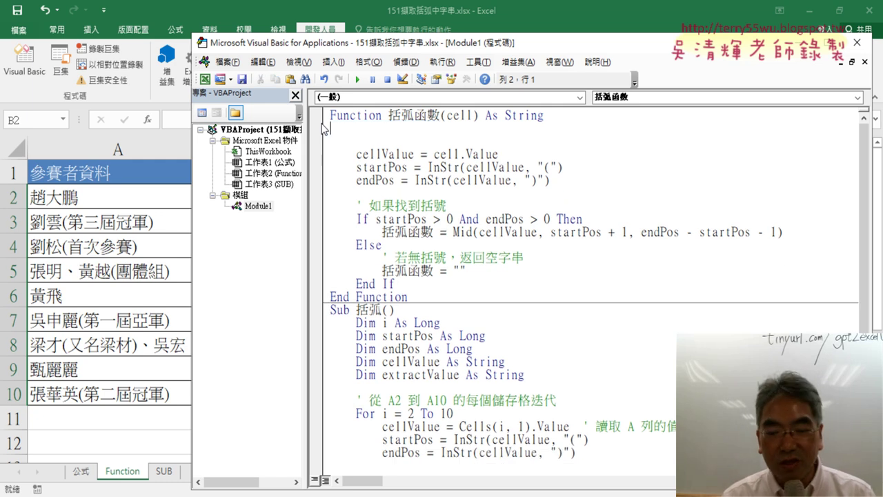
key(Delete)
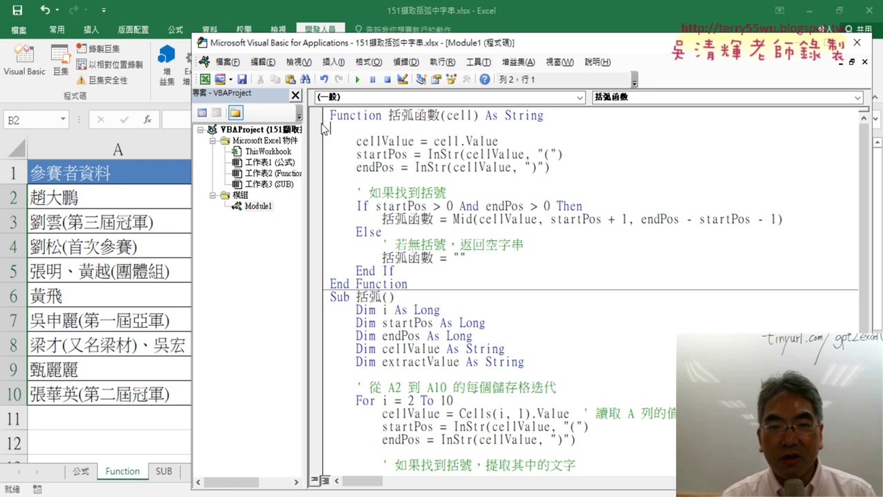
key(Delete)
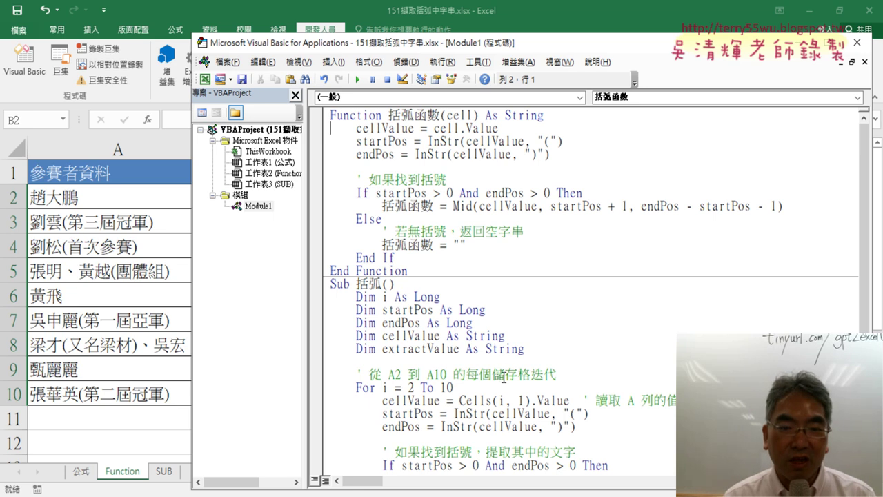
- Delete the Dim lines and the empty line left under Sub 括弧()
drag(546, 349, 317, 306)
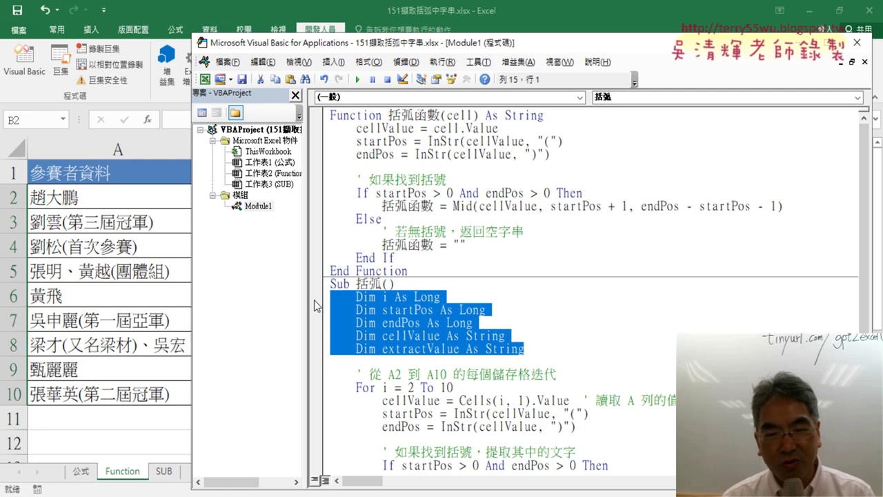
key(Delete)
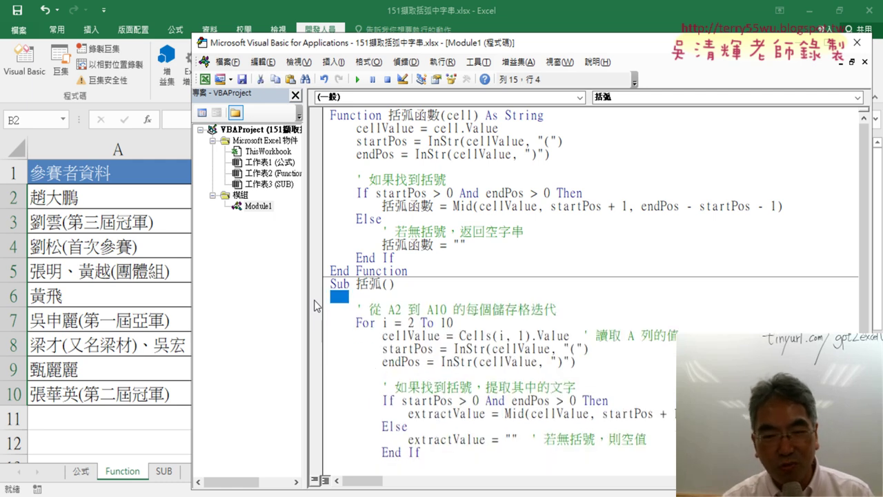
key(Delete)
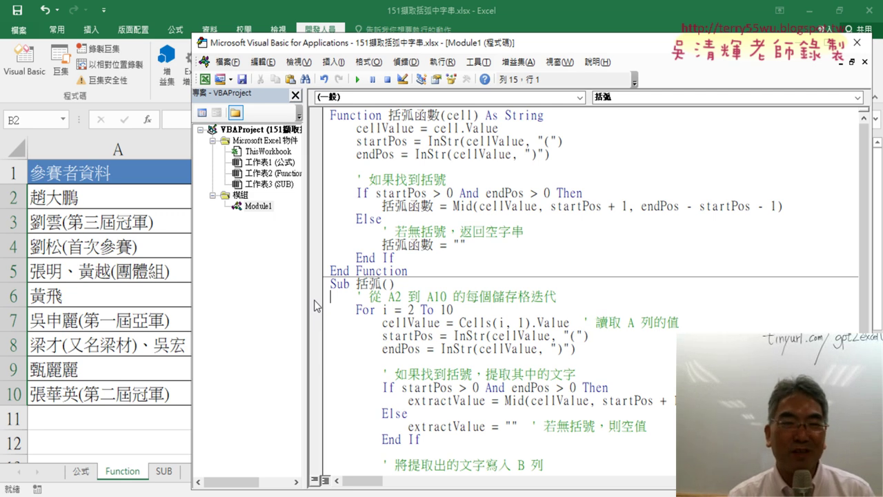
- Enter =括弧函數(A2) in B2 of the Function sheet and fill it down to B10
drag(598, 48, 719, 51)
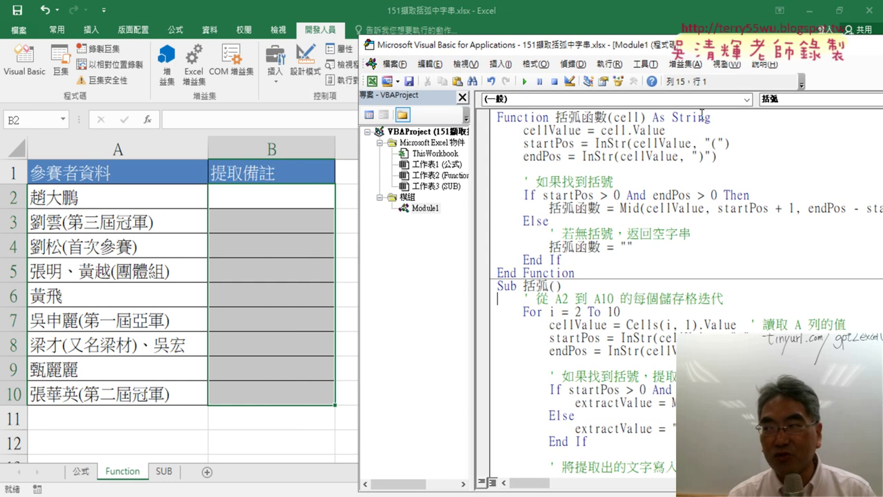
click(227, 196)
click(227, 196)
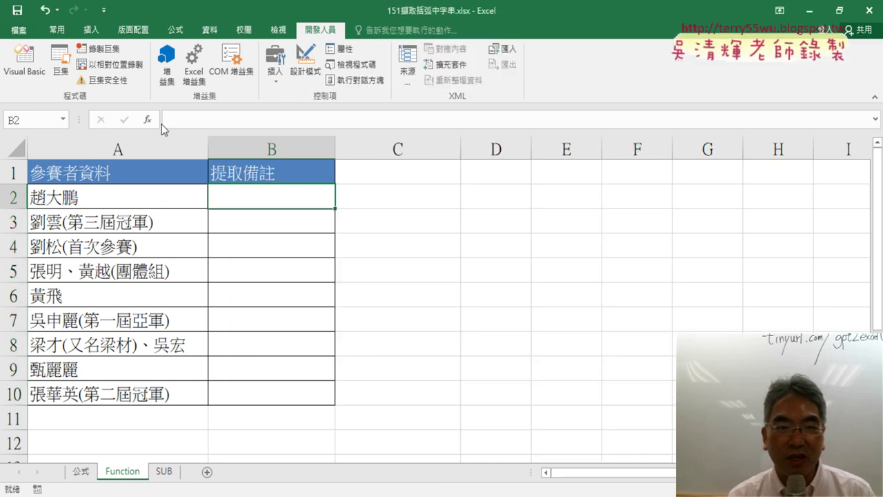
click(147, 119)
double_click(474, 200)
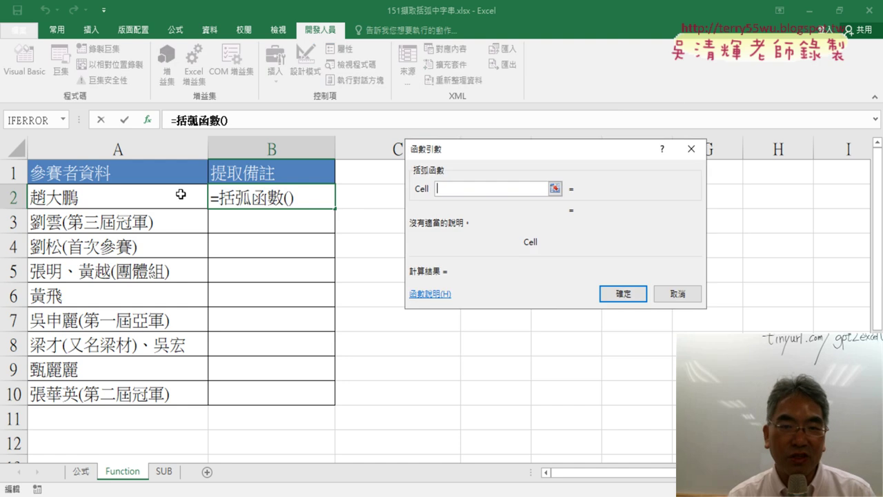
click(178, 198)
click(623, 293)
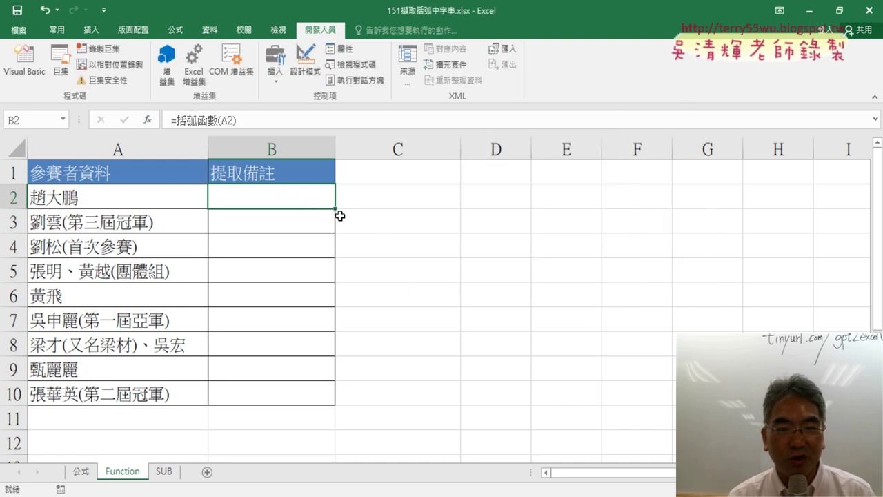
double_click(336, 209)
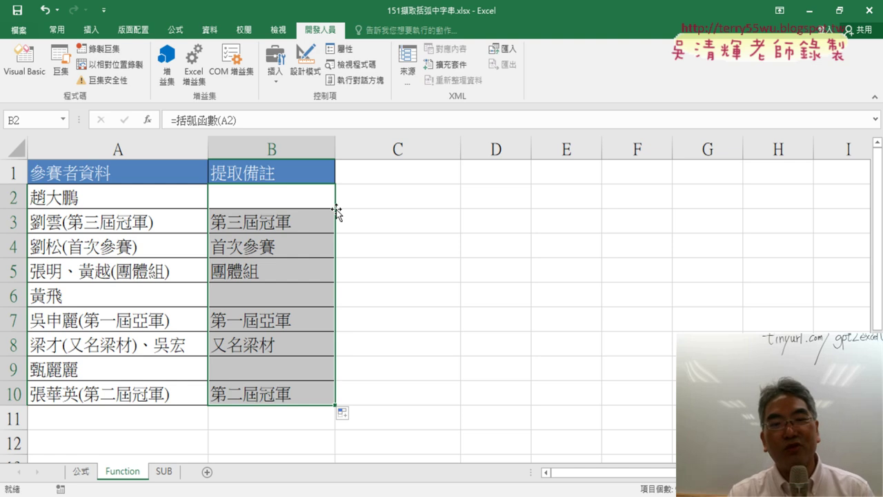
- Switch to the SUB sheet and place the cursor below the 括弧 sub's End Sub in Module1
click(167, 471)
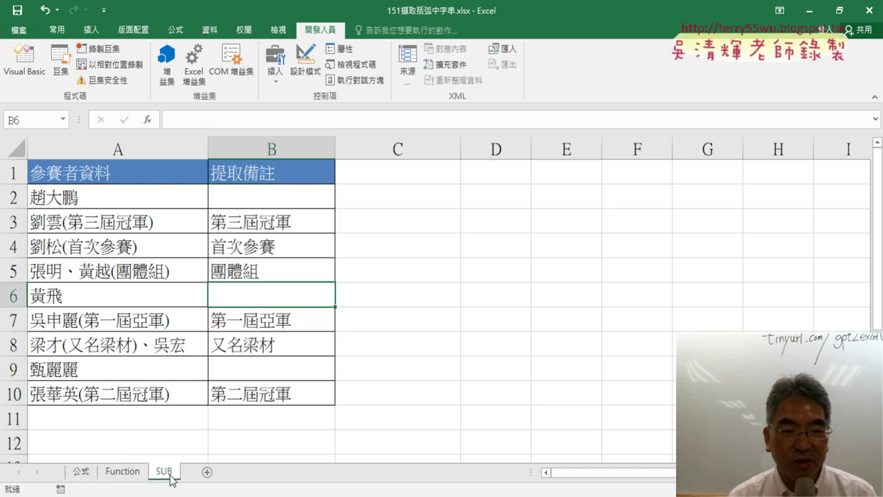
click(24, 61)
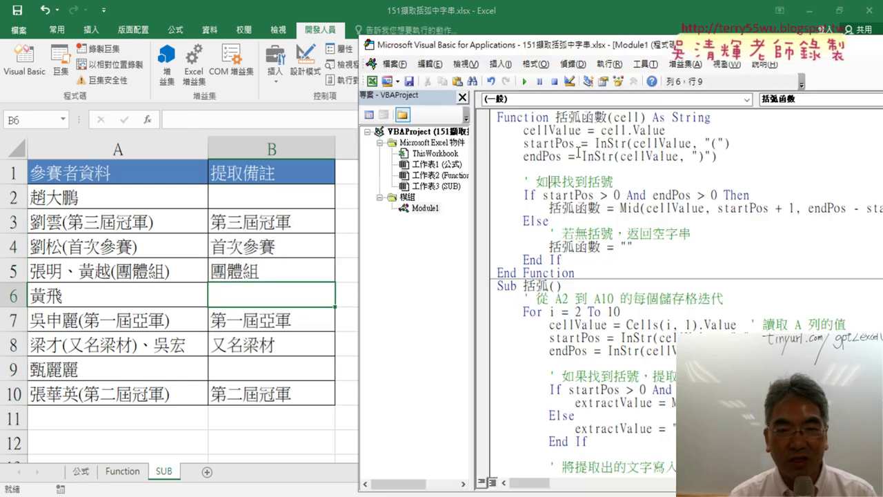
scroll(623, 324, down, 2)
click(622, 324)
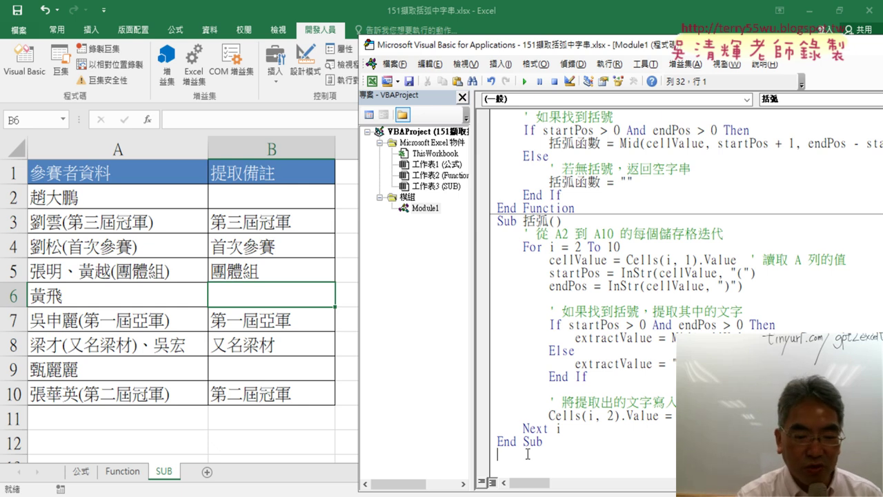
- Declare a new Sub 清除 below the 括弧 procedure
text(sub)
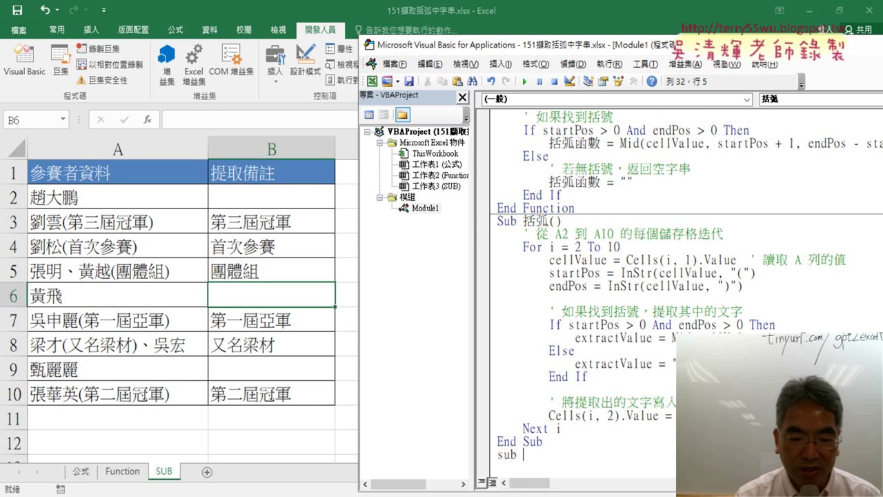
text( ㄎ一ㄥ)
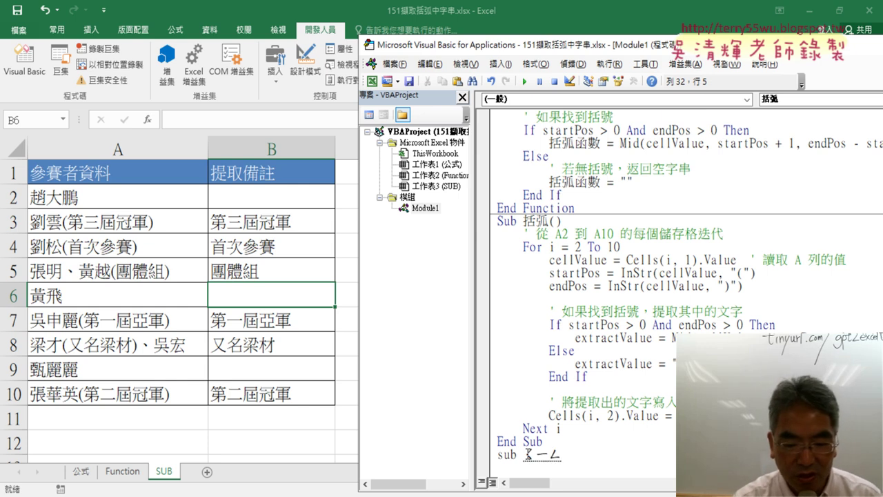
key(space)
text(ㄔㄨˊ)
key(Return)
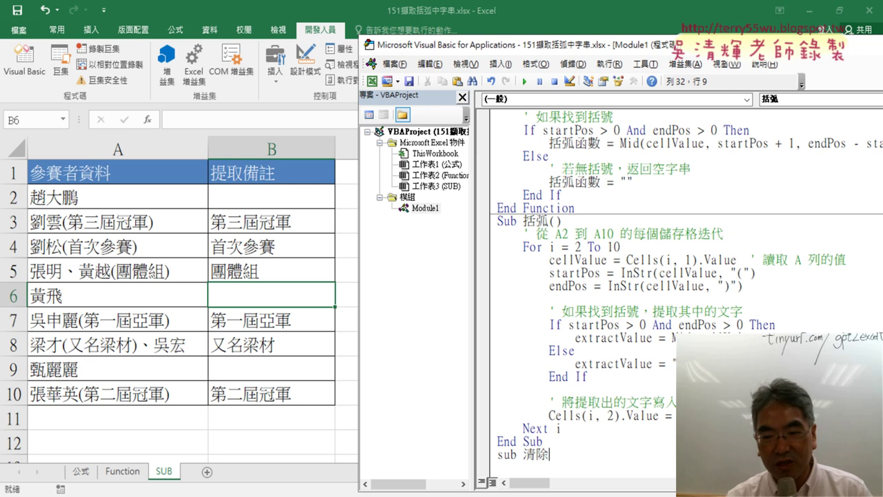
key(Return)
- Write Range("B2:B10")="" inside 清除 and select the empty-value assignment
scroll(687, 293, down, 1)
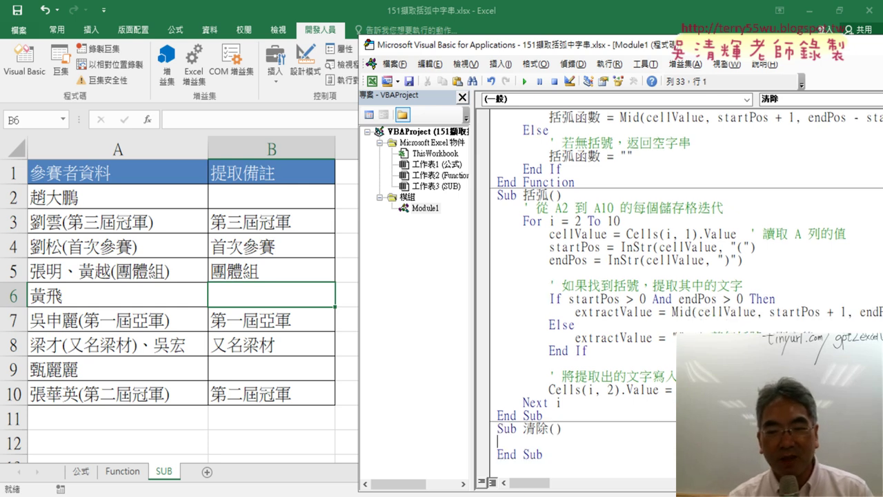
drag(549, 428, 550, 455)
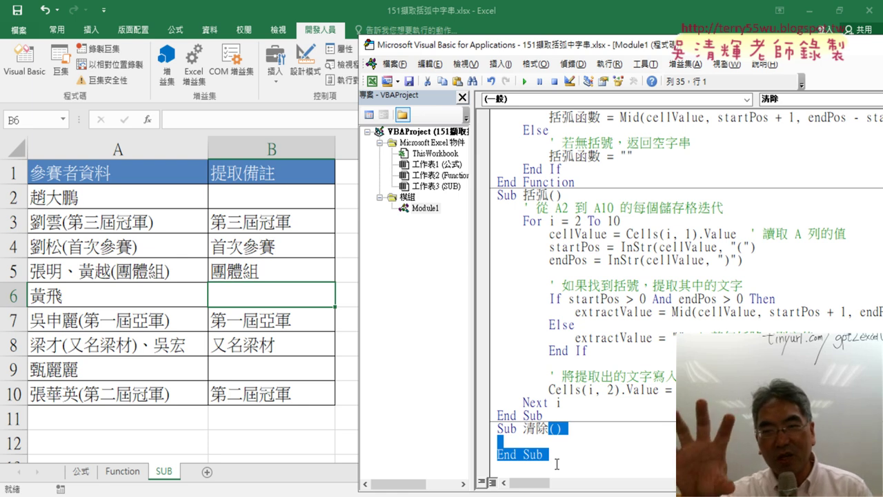
click(495, 429)
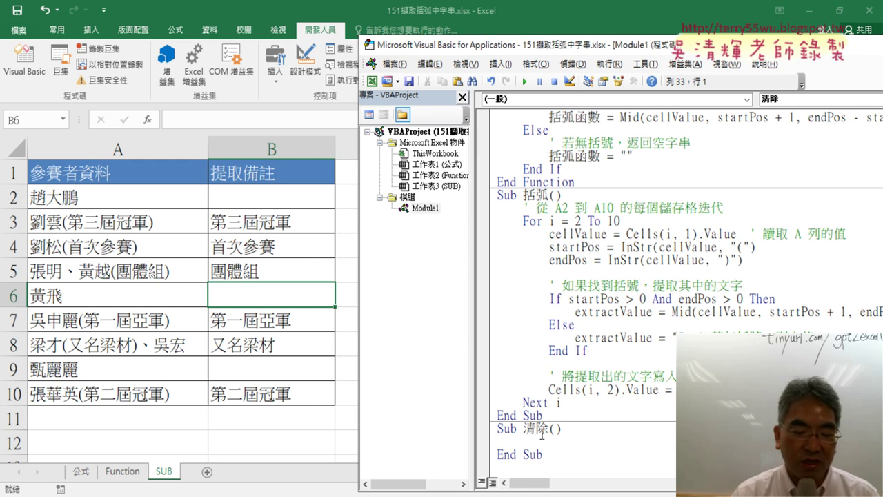
key(Right)
key(Right)
key(Right)
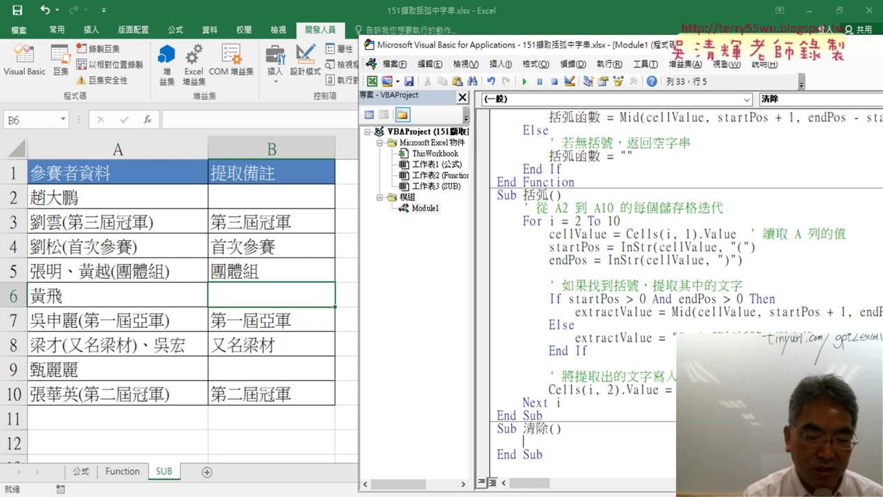
text(r)
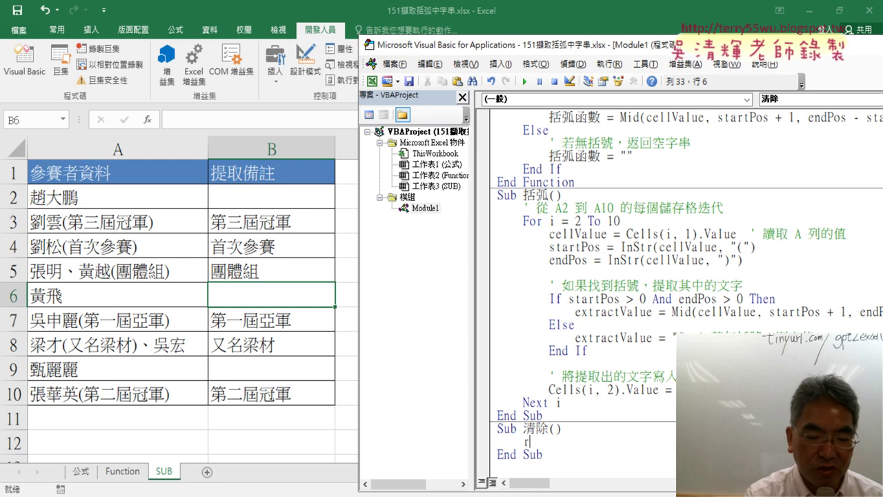
text(ange)
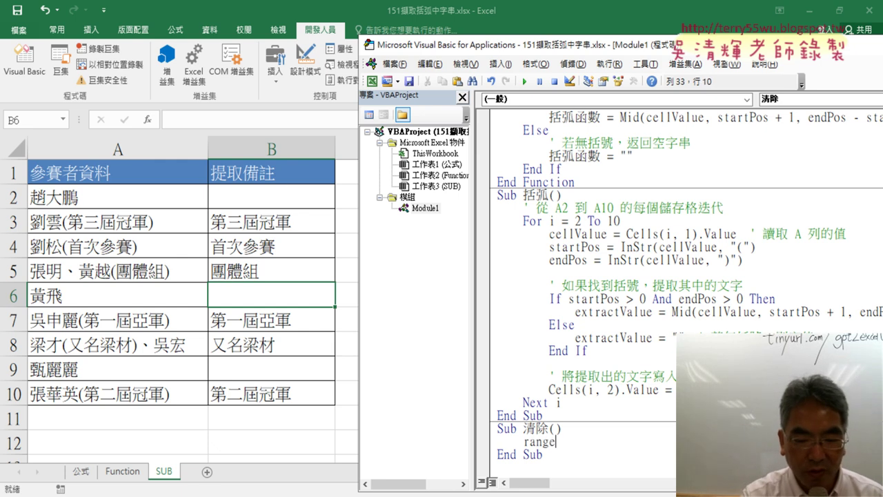
text((")
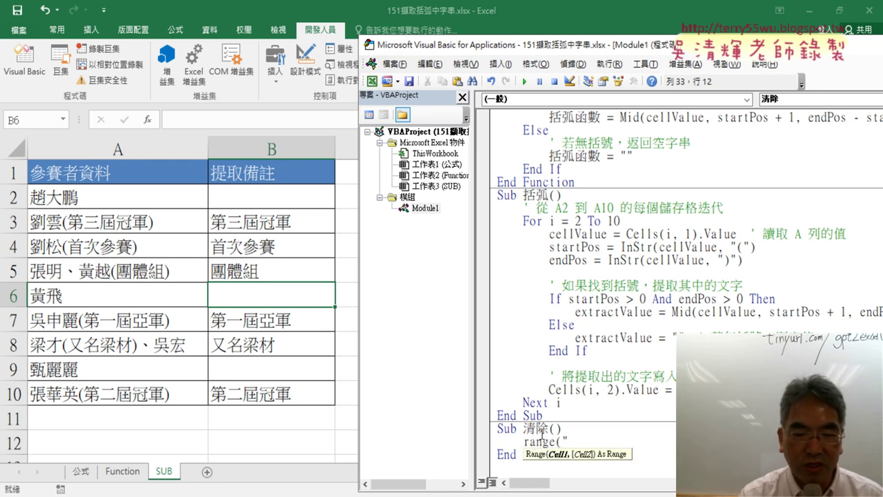
text(B2)
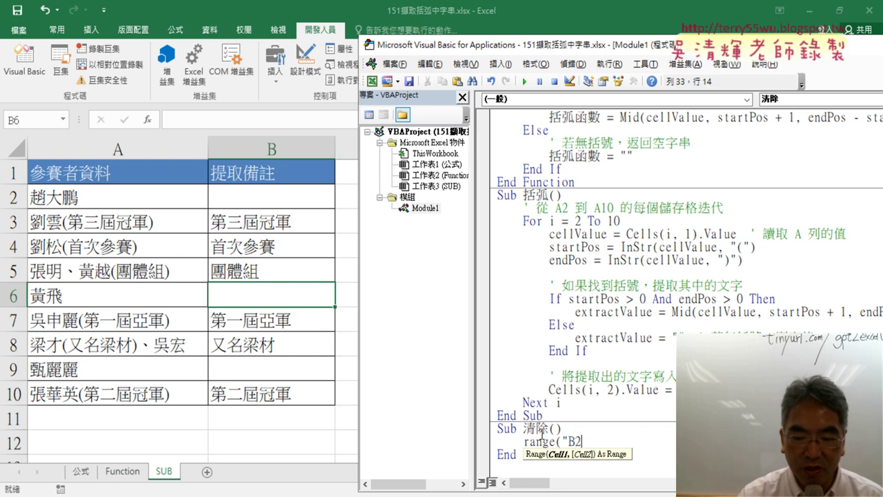
text(:)
text(B)
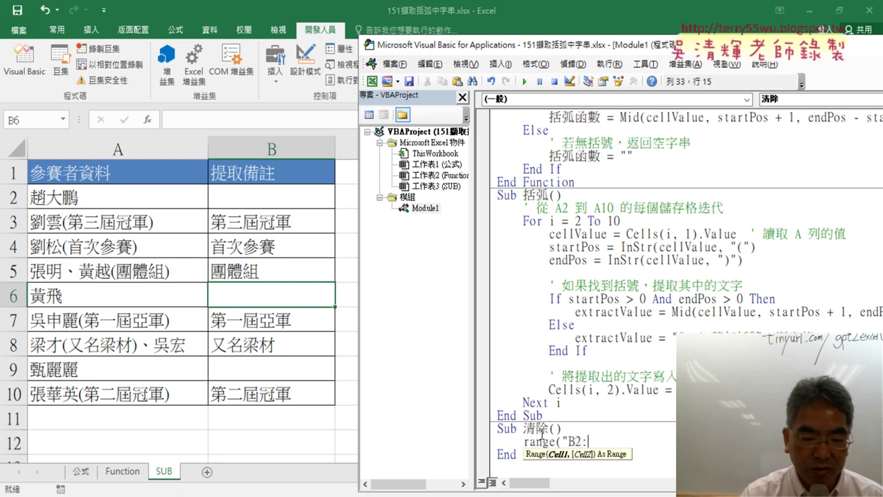
text(10)
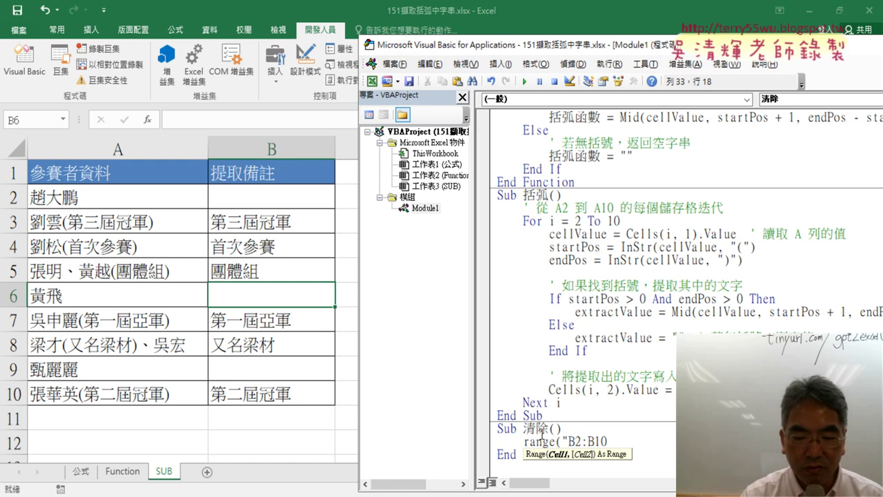
text("))
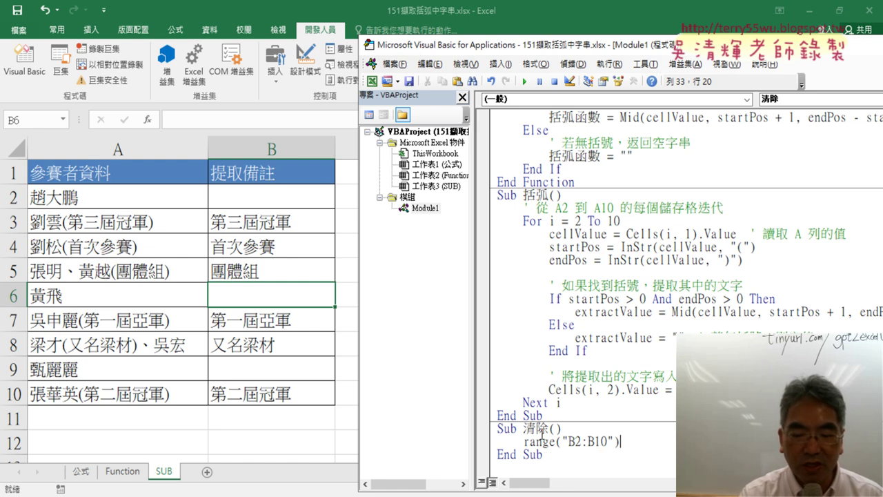
text(="")
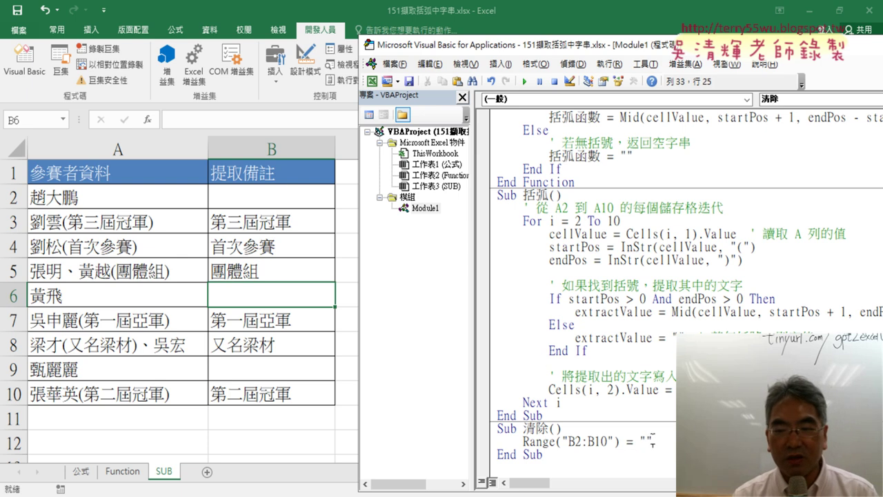
drag(652, 442, 623, 441)
key(shift+Right)
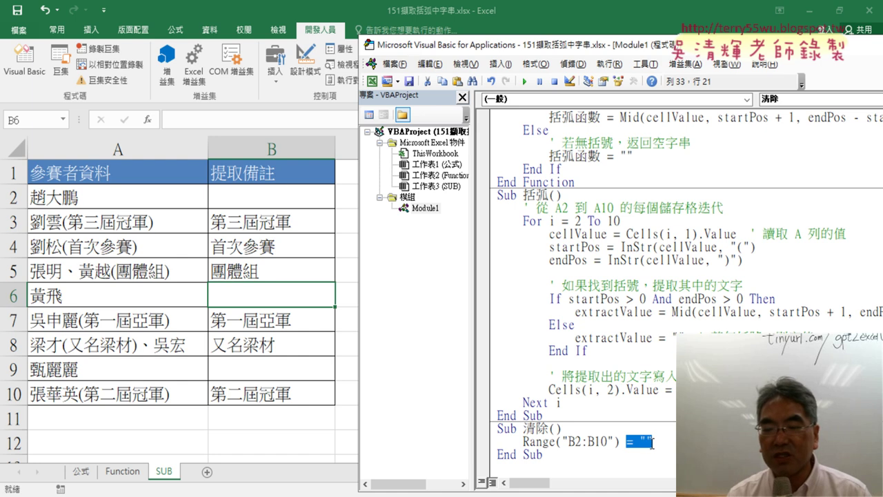
key(shift+Right)
key(shift+Right)
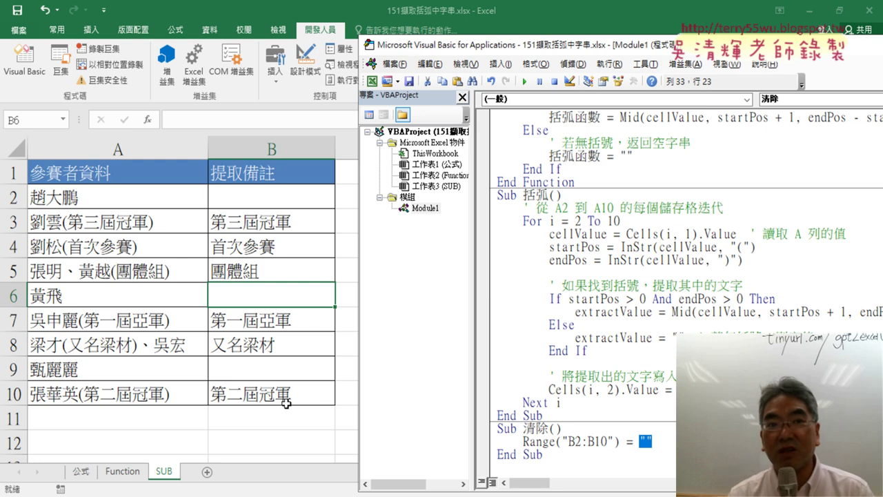
click(653, 442)
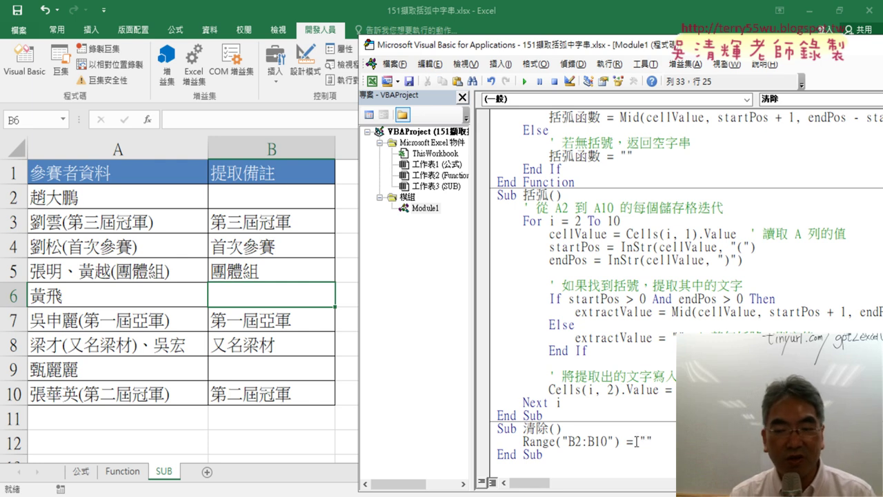
drag(655, 441, 627, 441)
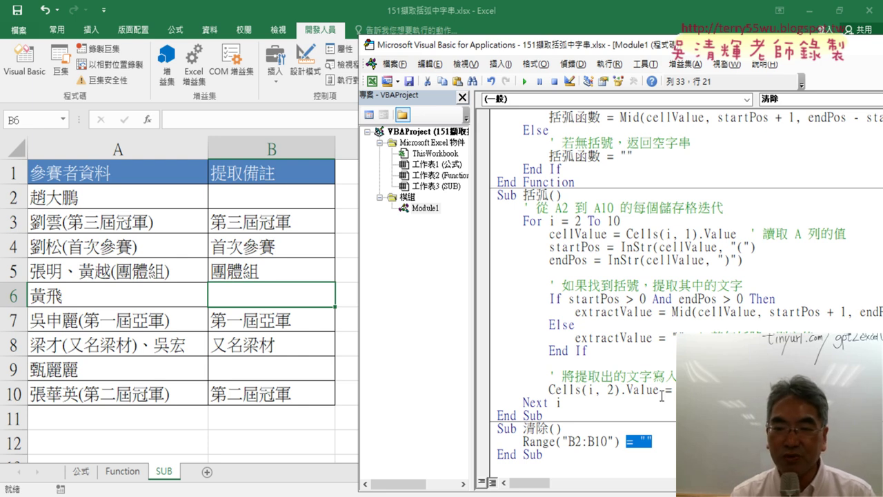
- Run the 清除 macro to empty B2:B10, then edit and restore its body with undo
click(526, 82)
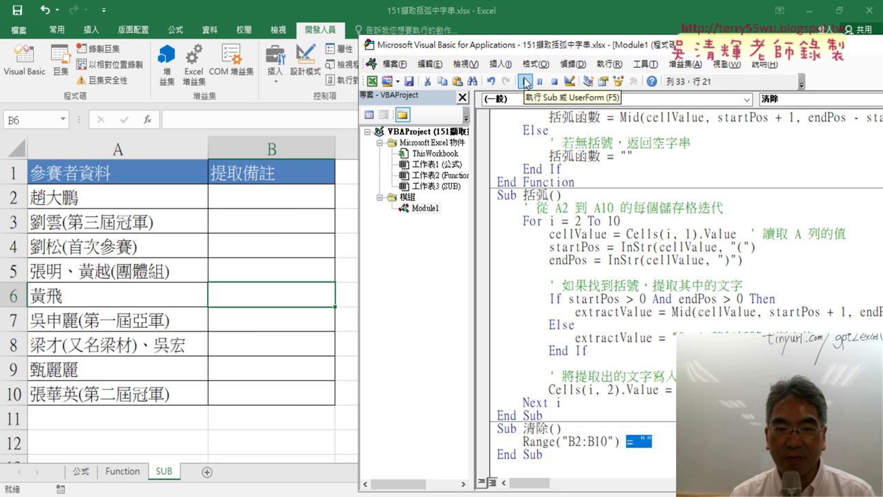
drag(668, 440, 620, 440)
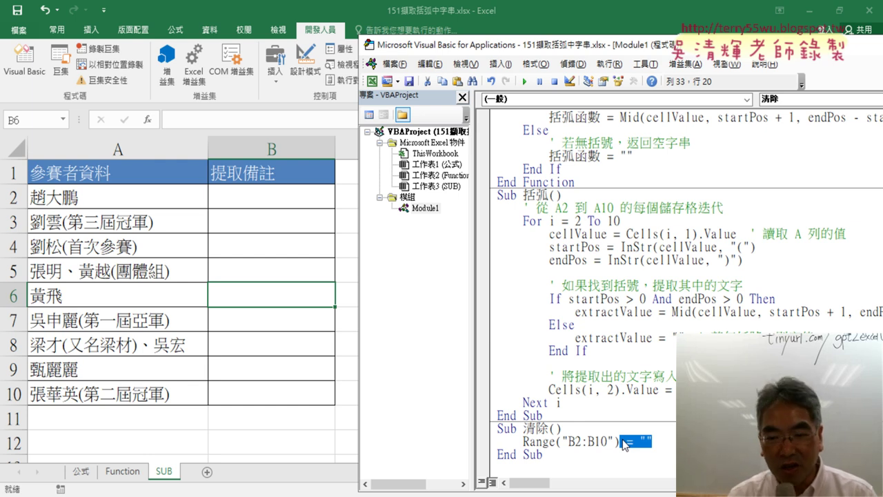
drag(551, 430, 550, 452)
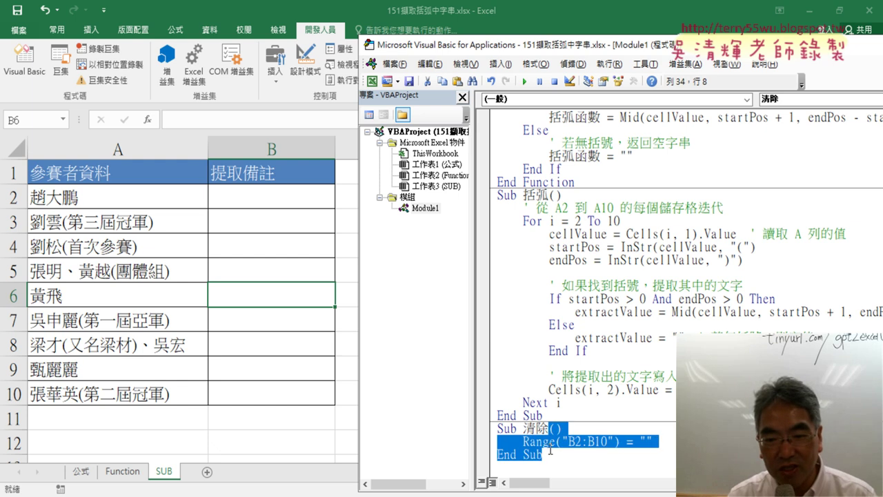
key(Delete)
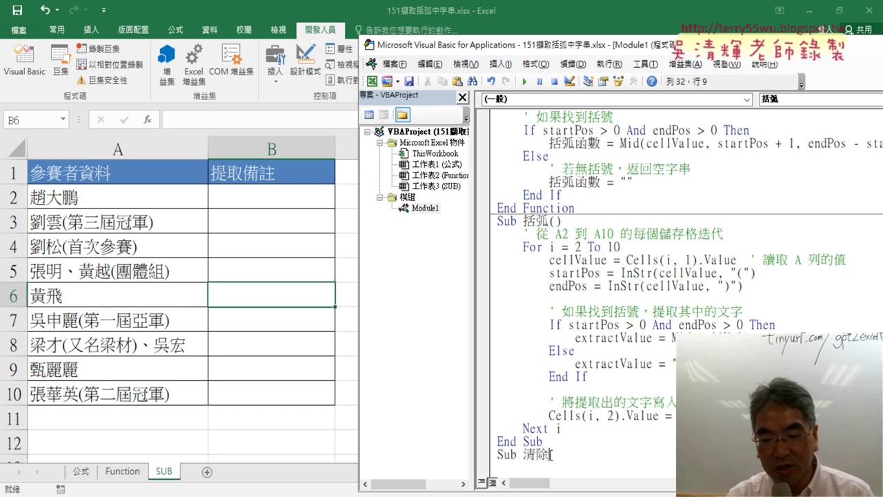
key(Return)
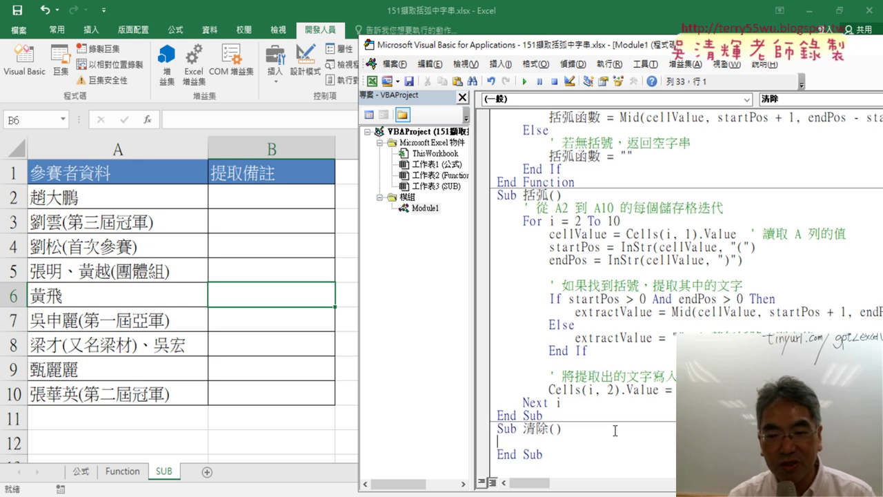
key(ctrl+z)
key(ctrl+z)
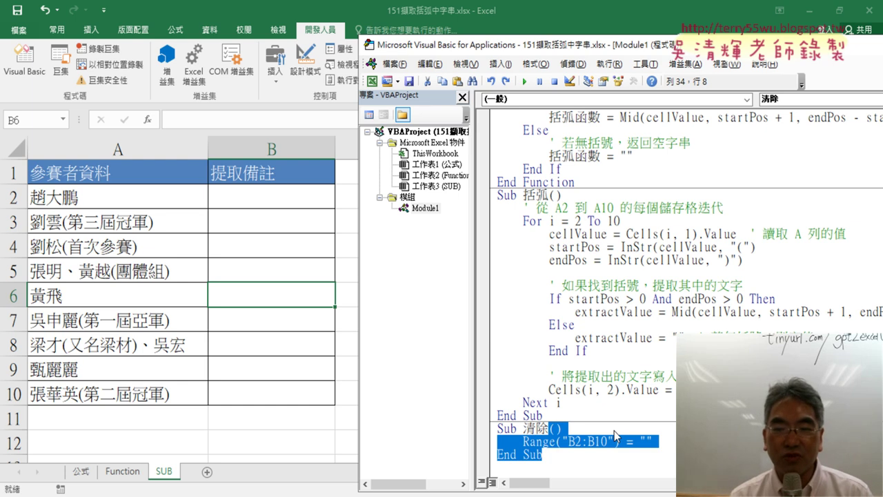
- Run the 括弧 macro to refill column B and bring the SUB sheet forward
click(686, 270)
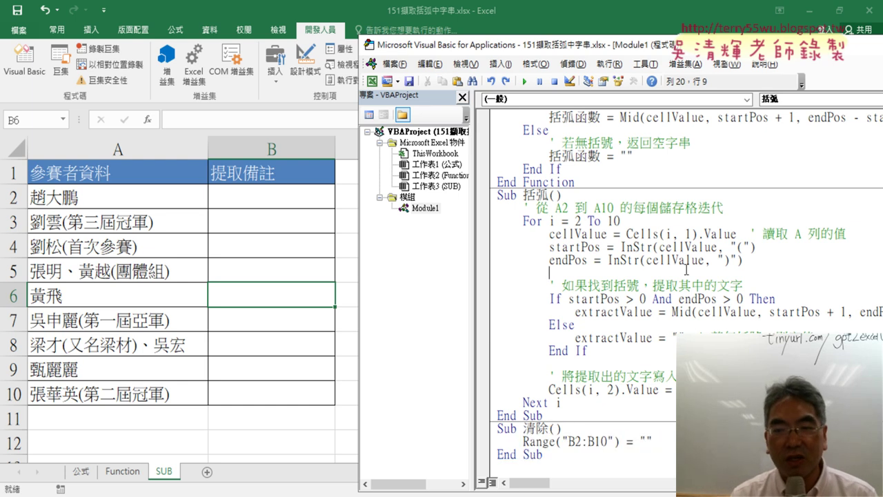
click(524, 81)
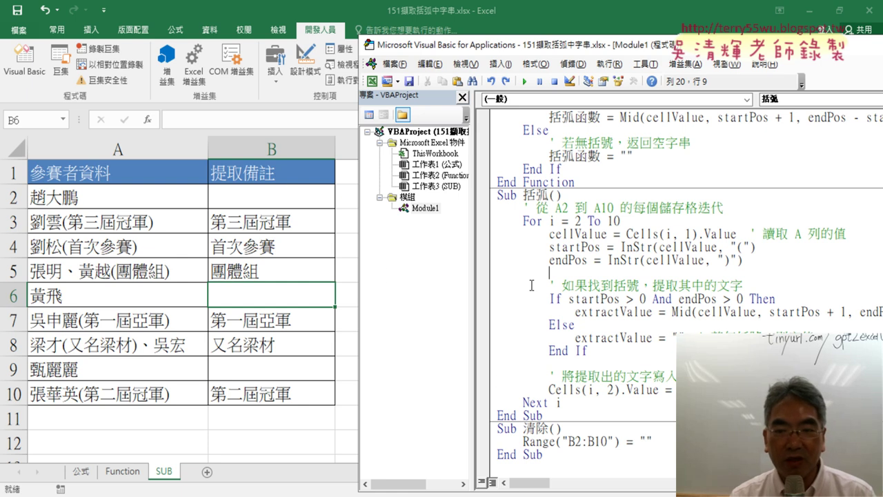
click(351, 251)
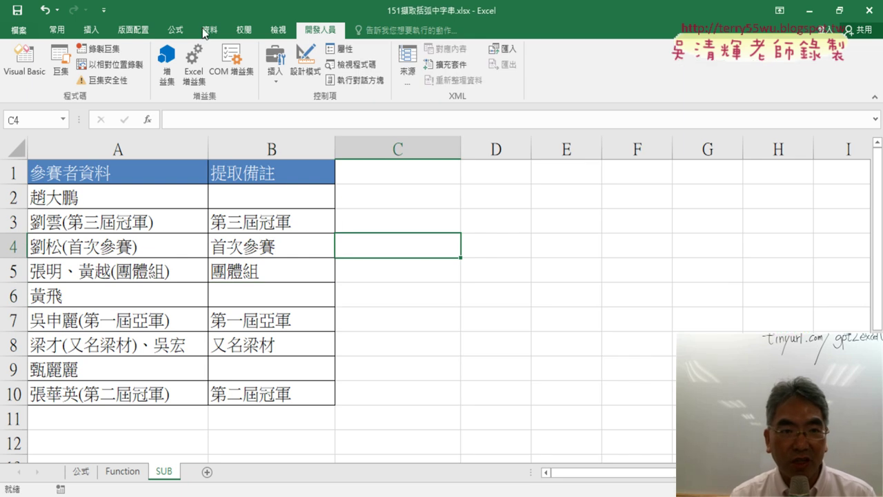
click(104, 9)
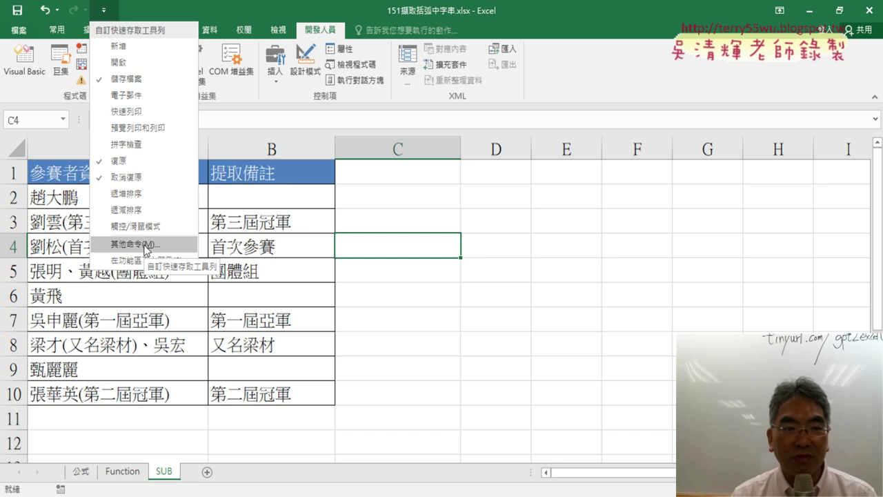
click(144, 245)
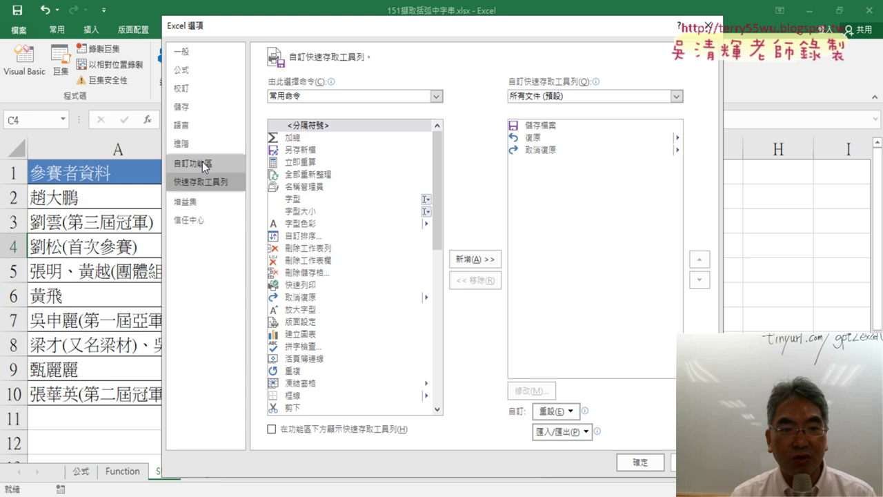
click(202, 163)
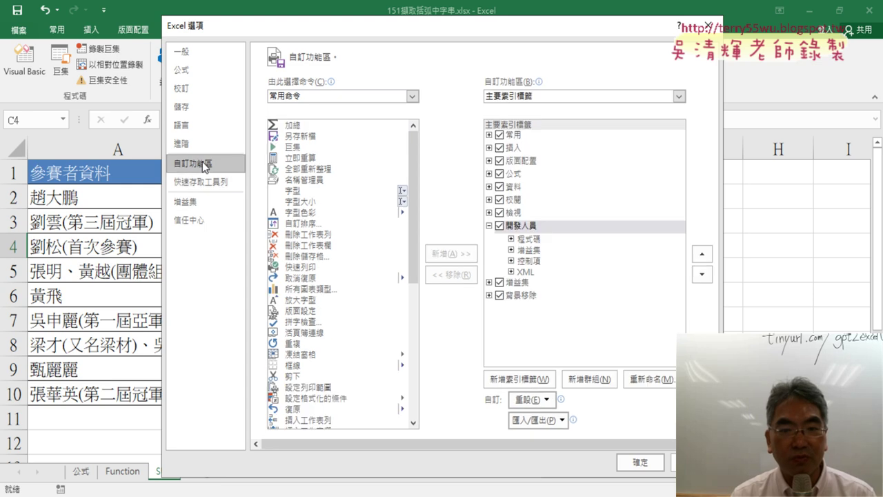
click(499, 226)
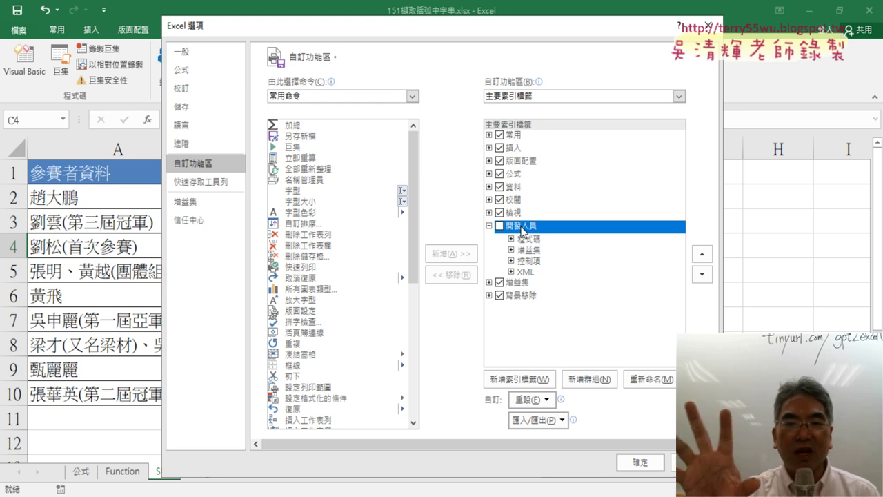
click(498, 226)
click(640, 463)
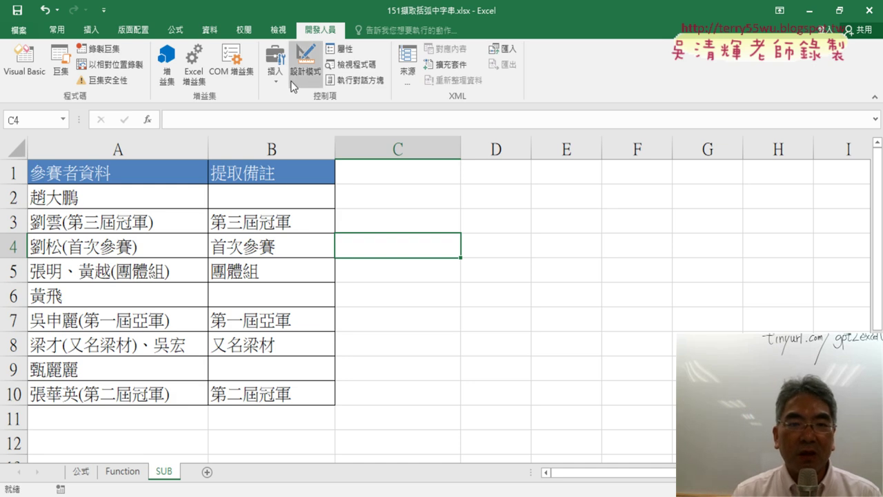
- Draw a Form Control button near C2 and assign it the 括弧 macro
click(273, 80)
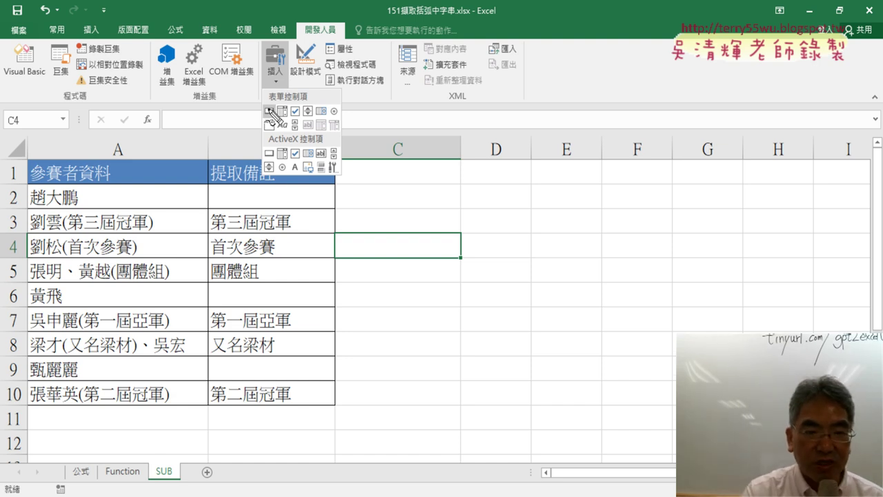
drag(263, 122, 273, 123)
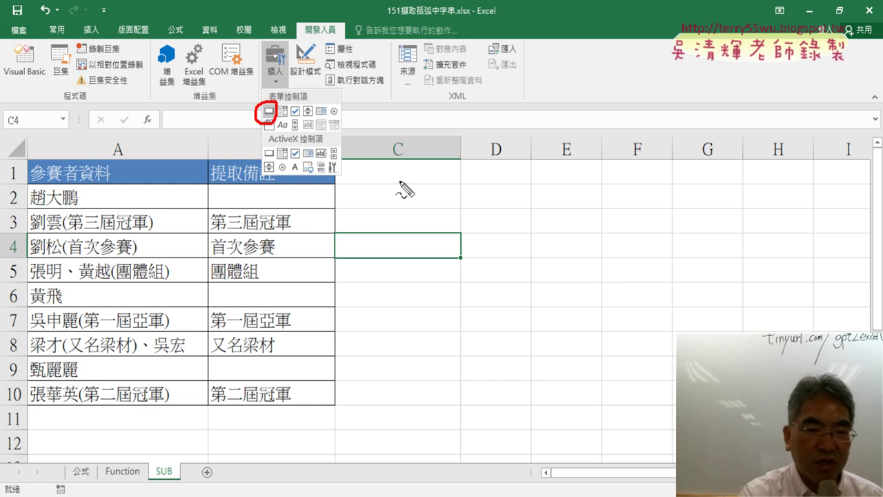
key(Escape)
click(274, 76)
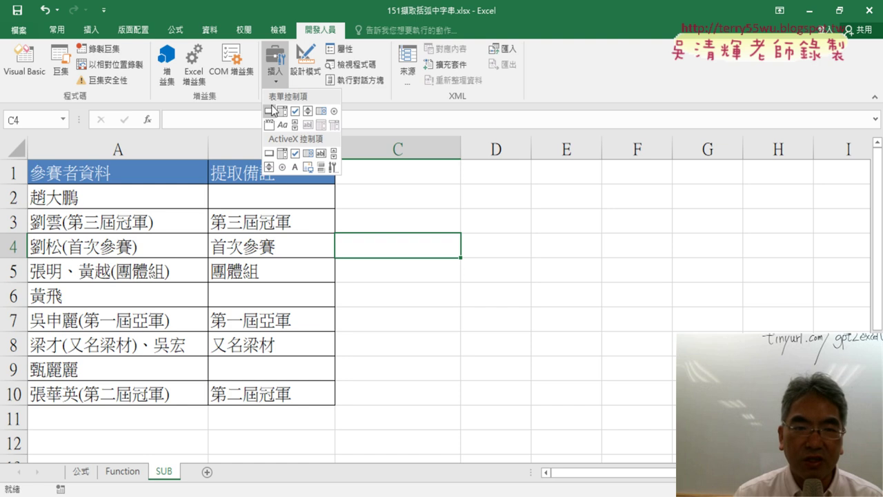
click(269, 114)
drag(388, 181, 552, 215)
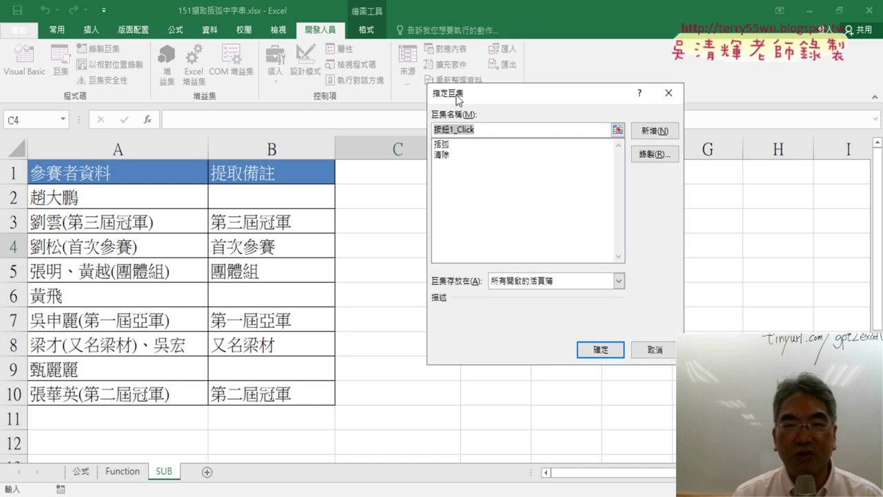
click(447, 145)
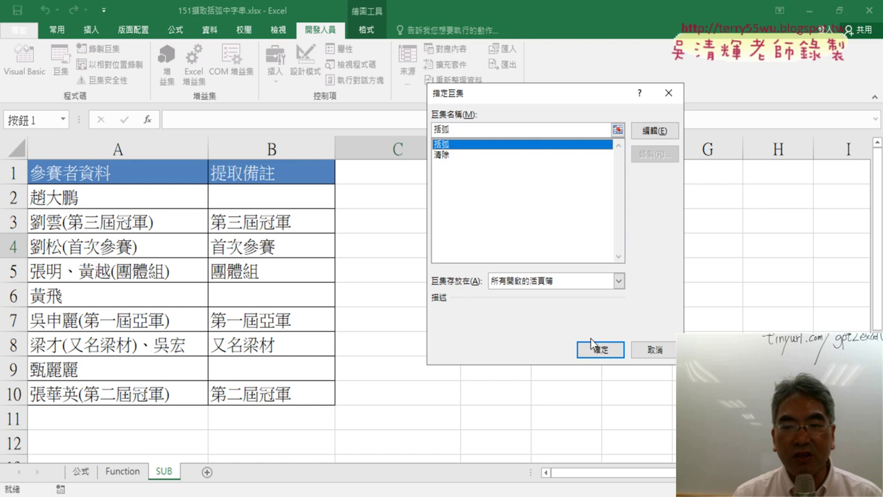
click(469, 133)
drag(468, 131, 436, 130)
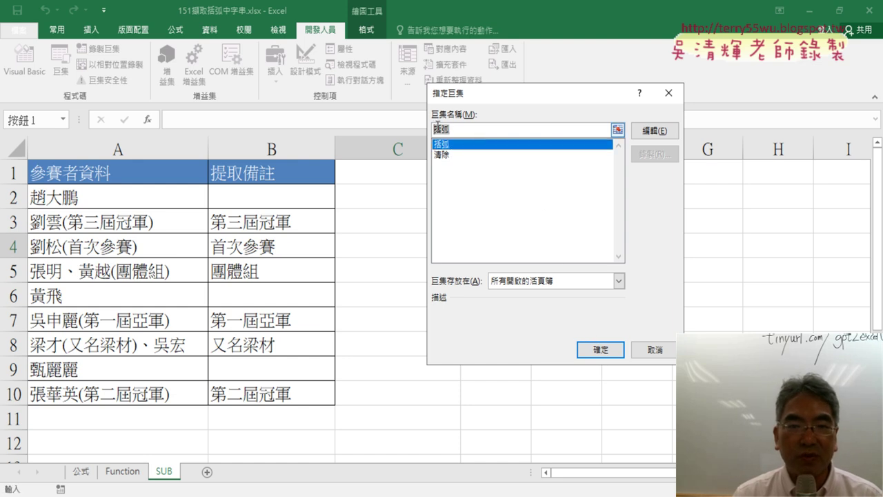
right_click(444, 131)
click(484, 157)
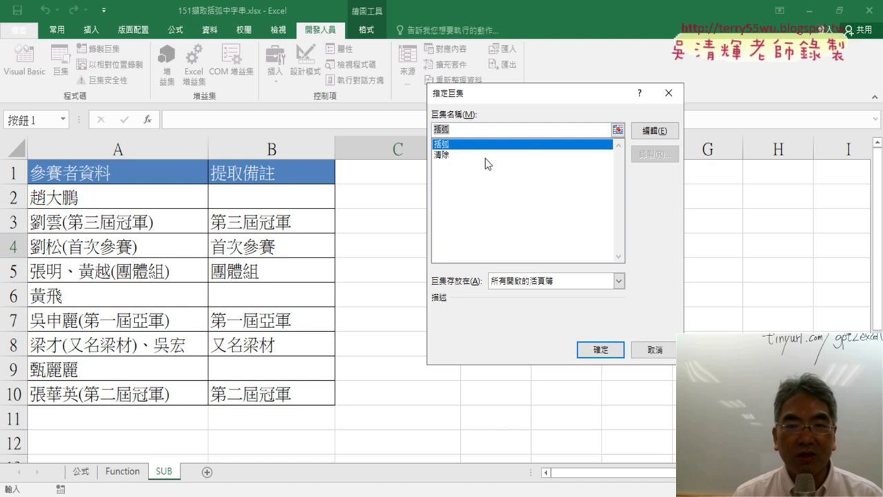
click(602, 352)
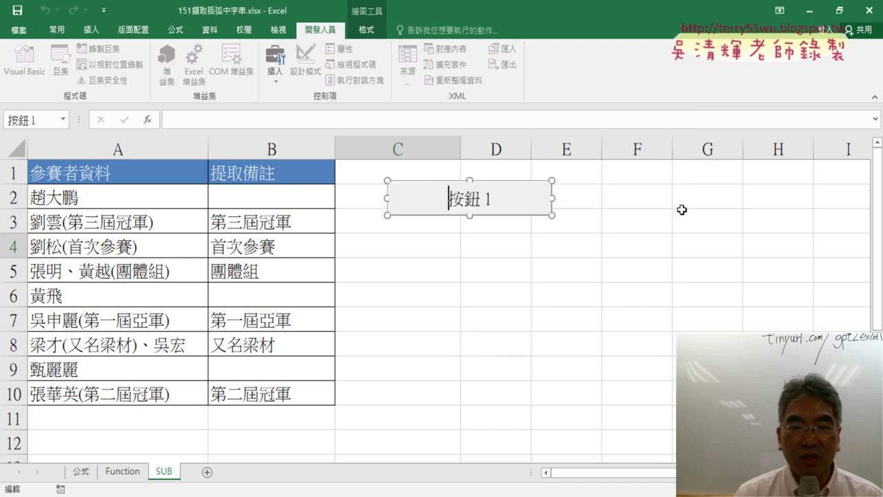
- Relabel the first button 括弧
key(BackSpace)
key(BackSpace)
key(BackSpace)
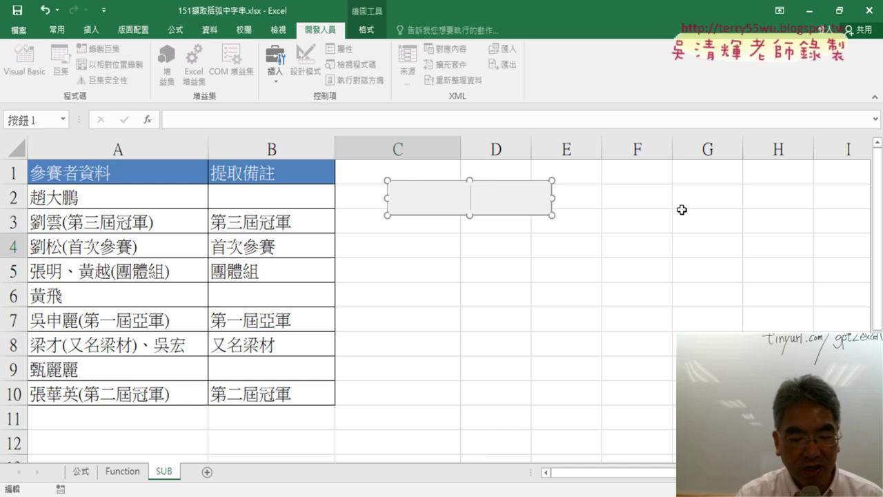
text(括弧)
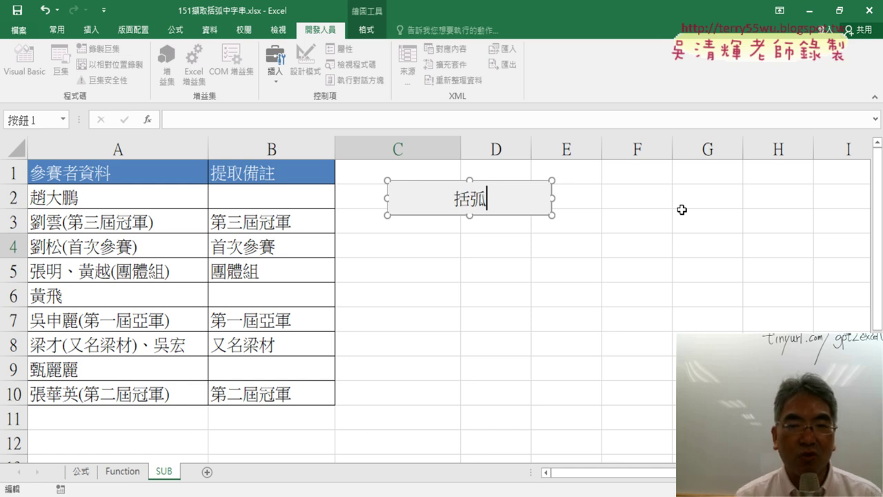
click(736, 237)
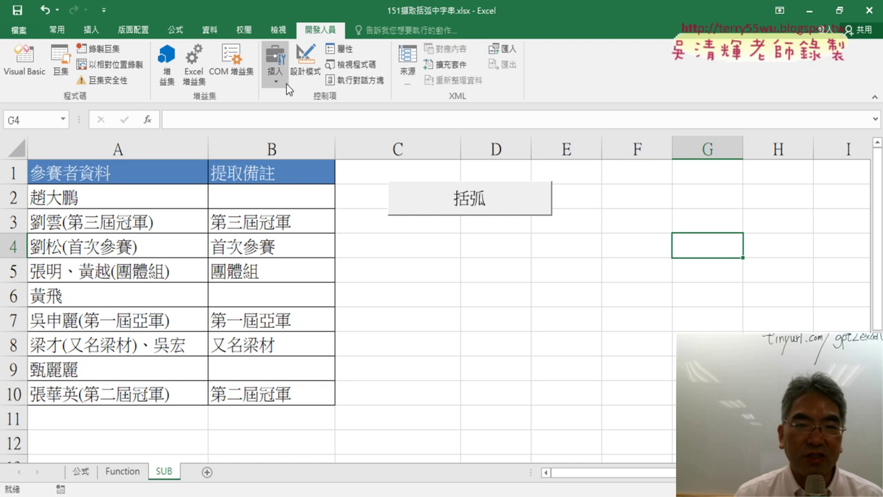
- Draw a second button below it and assign it the 清除 macro
click(275, 62)
click(270, 111)
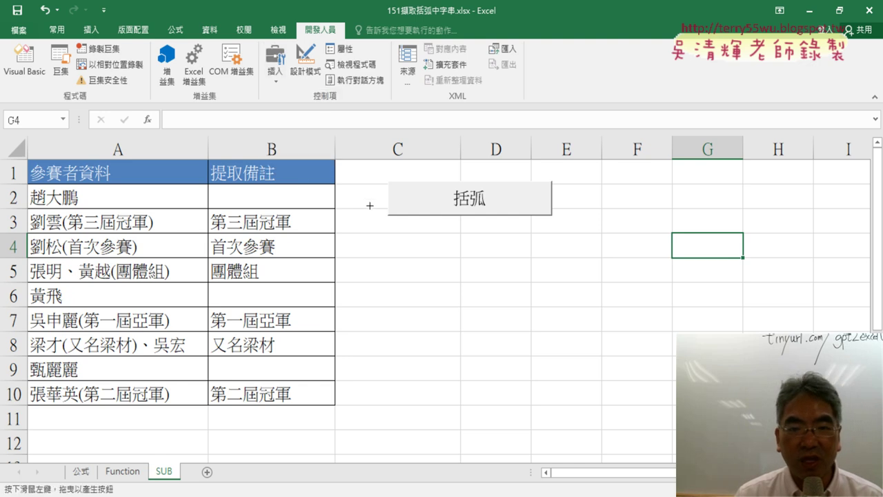
drag(389, 222, 552, 255)
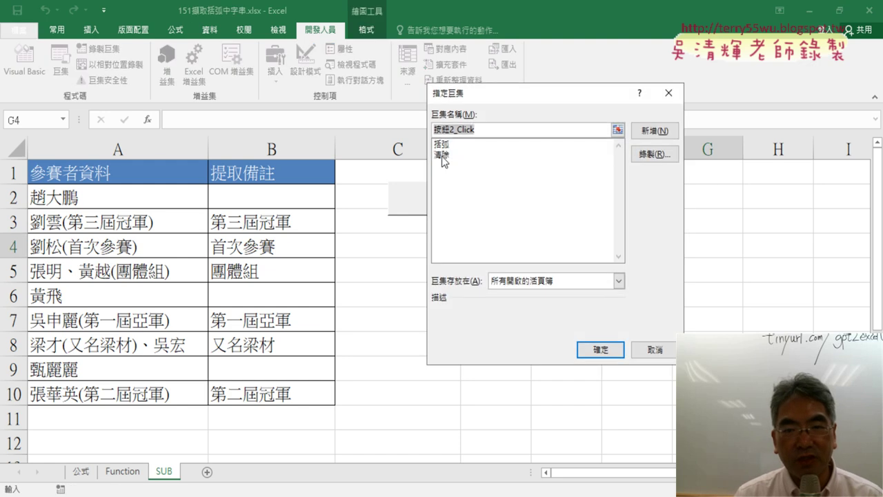
click(453, 154)
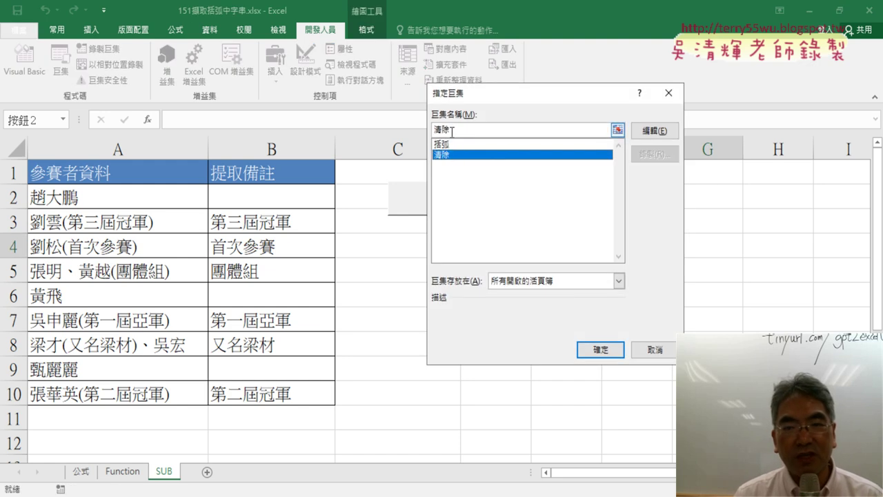
double_click(452, 129)
right_click(452, 130)
click(471, 154)
click(601, 350)
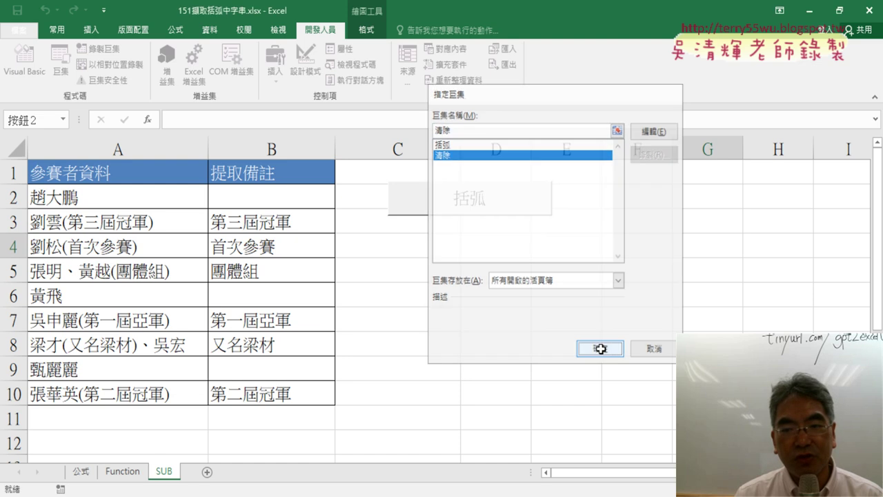
- Relabel the second button 清除
click(450, 238)
key(BackSpace)
key(Delete)
key(Delete)
key(Delete)
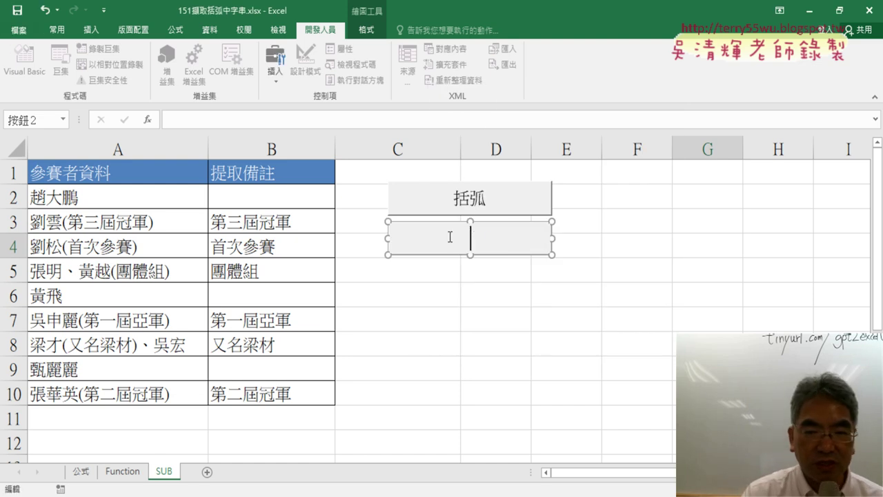
key(ctrl+v)
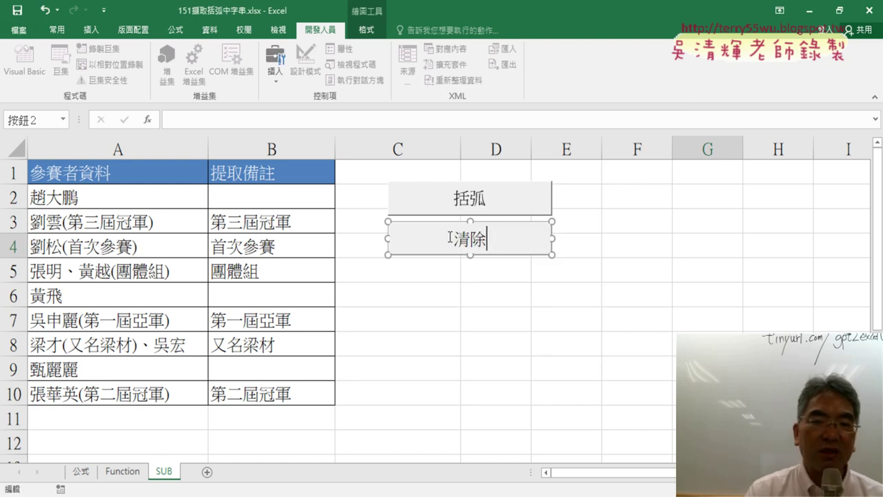
click(473, 281)
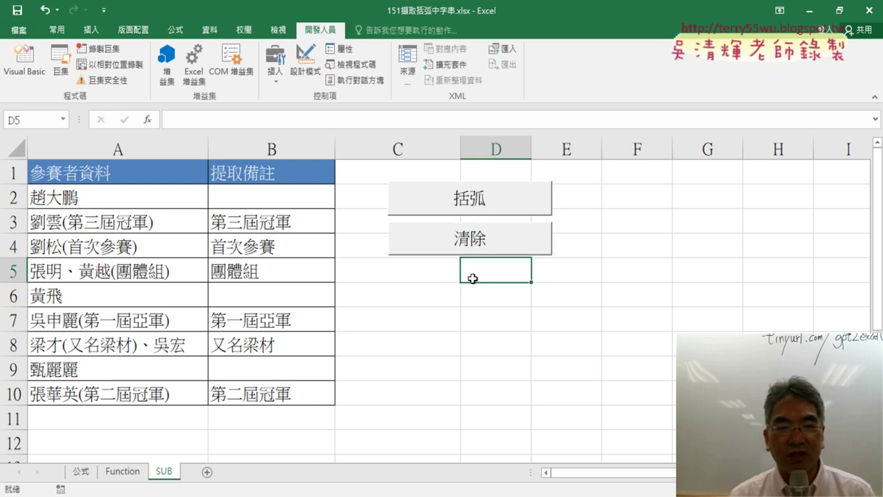
- Alternate the 清除 and 括弧 buttons several times, repeatedly emptying and refilling column B's bracketed notes
click(476, 238)
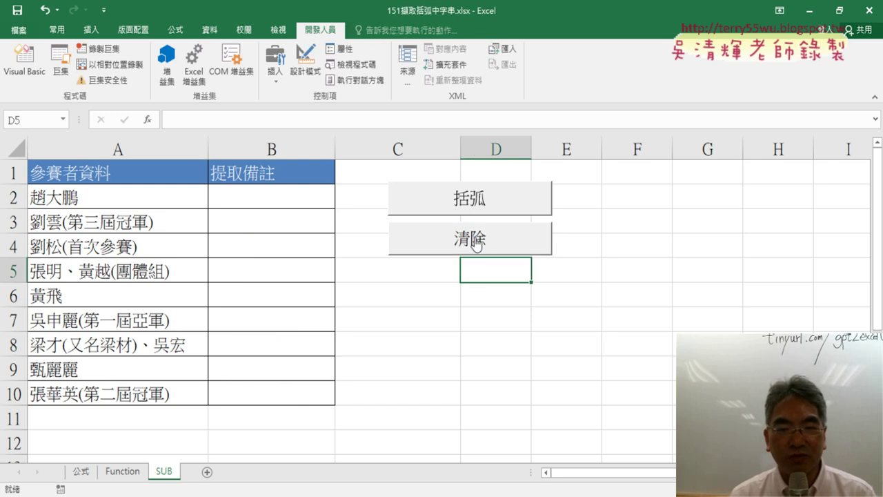
click(479, 199)
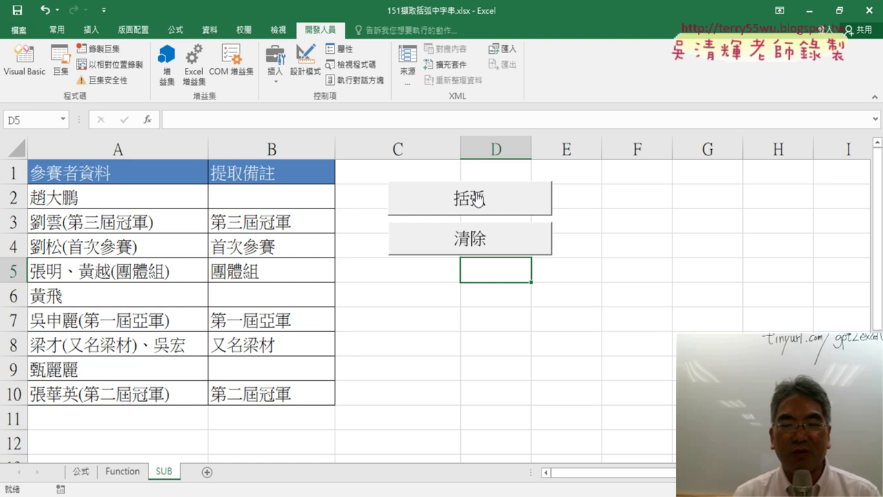
click(497, 244)
click(491, 202)
click(496, 234)
click(498, 206)
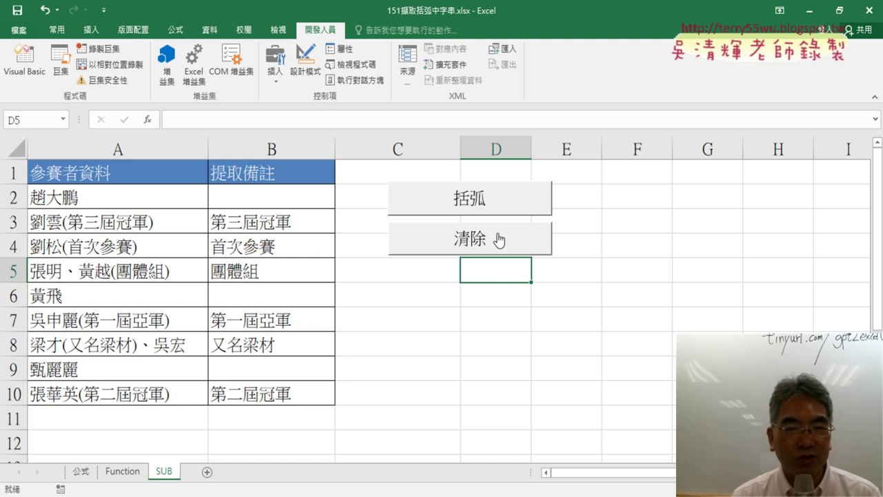
click(499, 238)
click(504, 200)
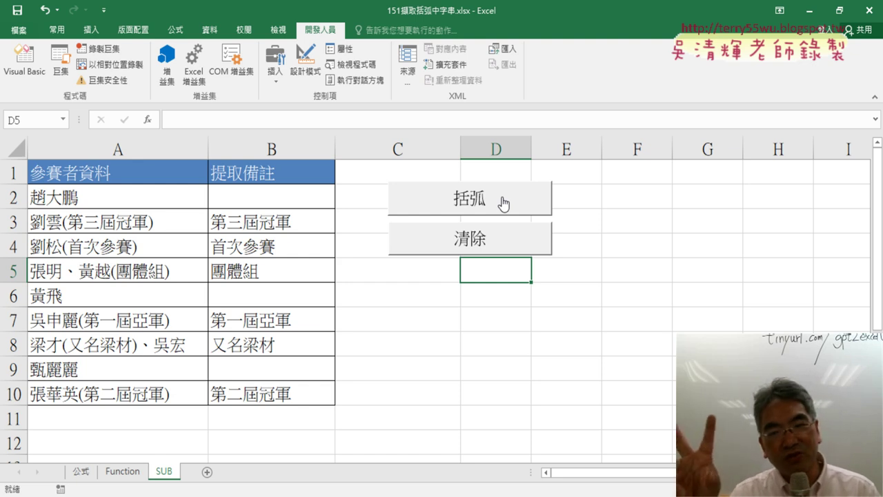
click(520, 243)
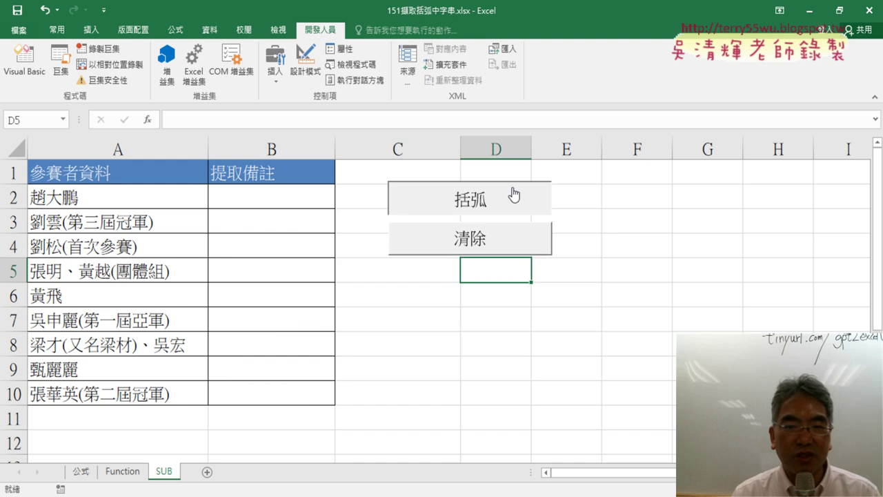
click(515, 195)
- Open Module1 in the VBA editor, then widen and shift the window so columns A and B stay visible
click(25, 61)
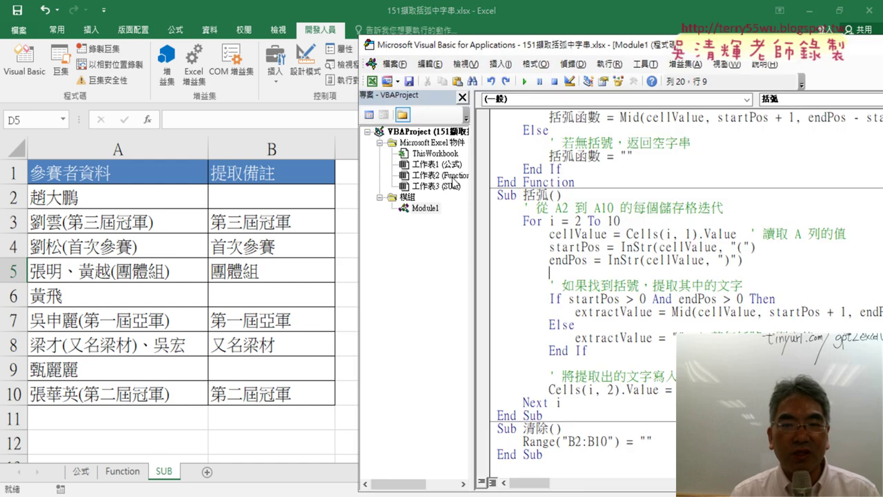
scroll(622, 219, up, 3)
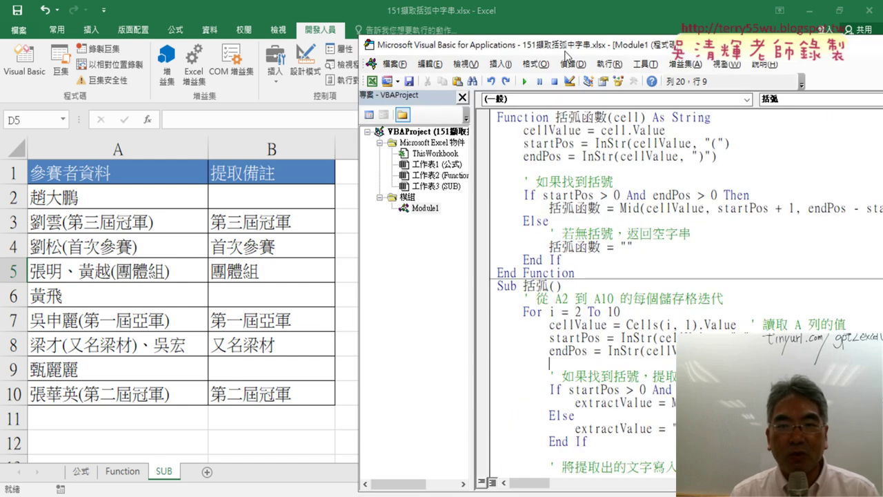
drag(559, 50, 333, 30)
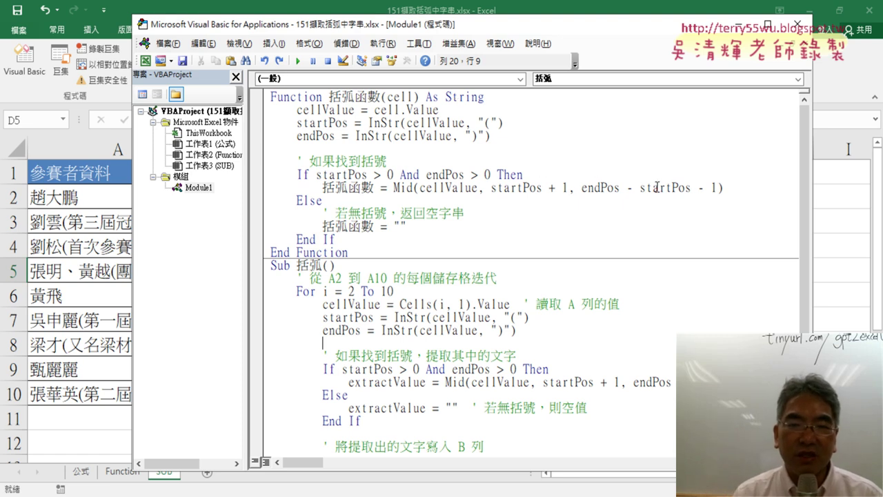
drag(812, 204, 852, 204)
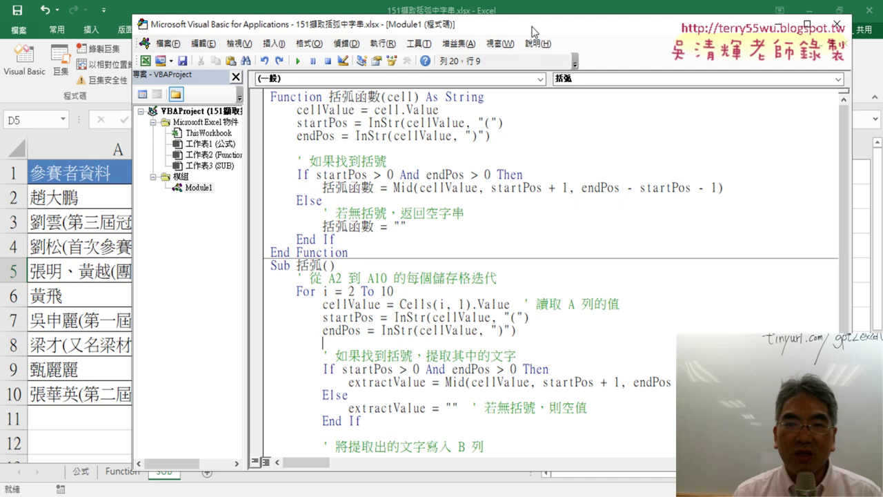
drag(532, 31, 690, 29)
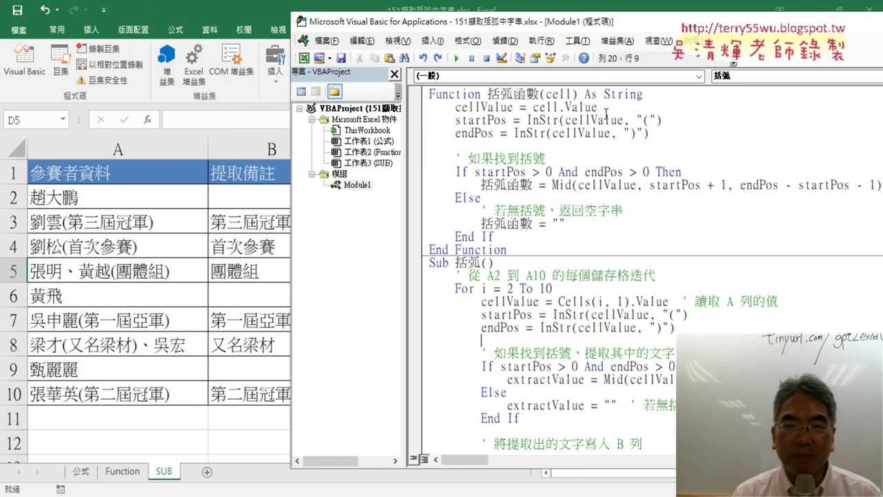
drag(573, 95, 545, 95)
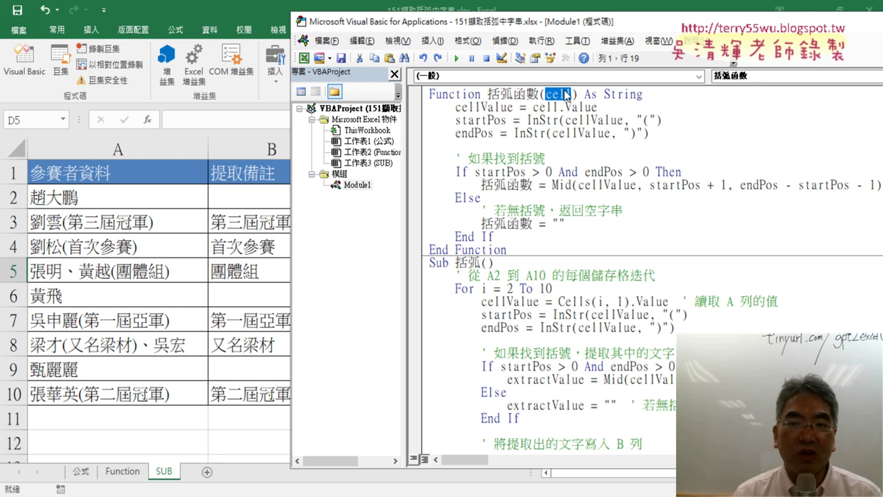
mouse_move(597, 107)
mouse_down()
mouse_move(532, 107)
mouse_move(597, 107)
mouse_up()
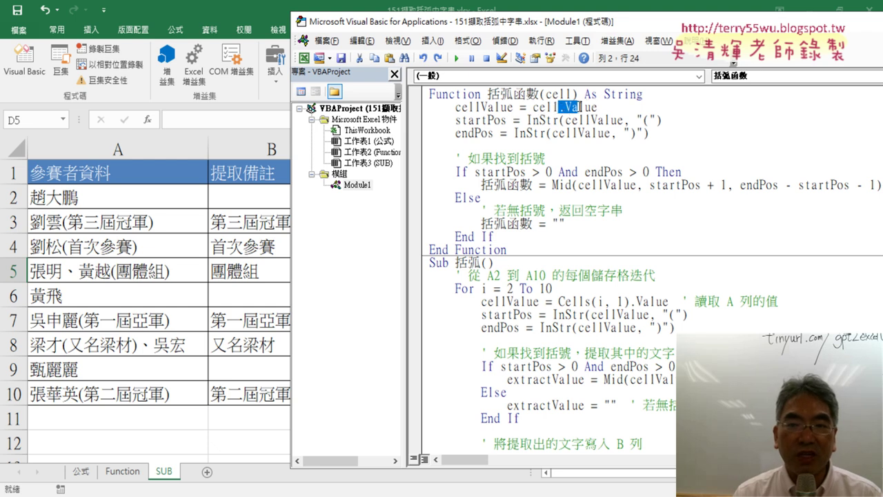
drag(513, 107, 455, 107)
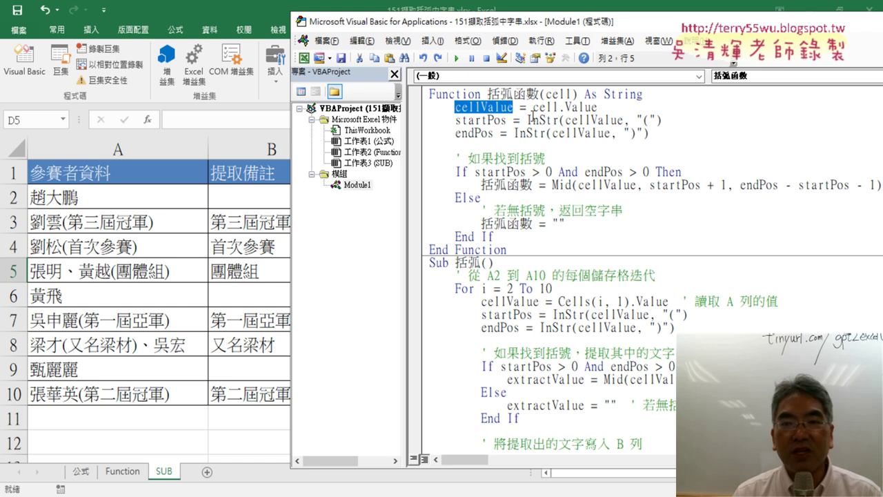
drag(528, 120, 561, 120)
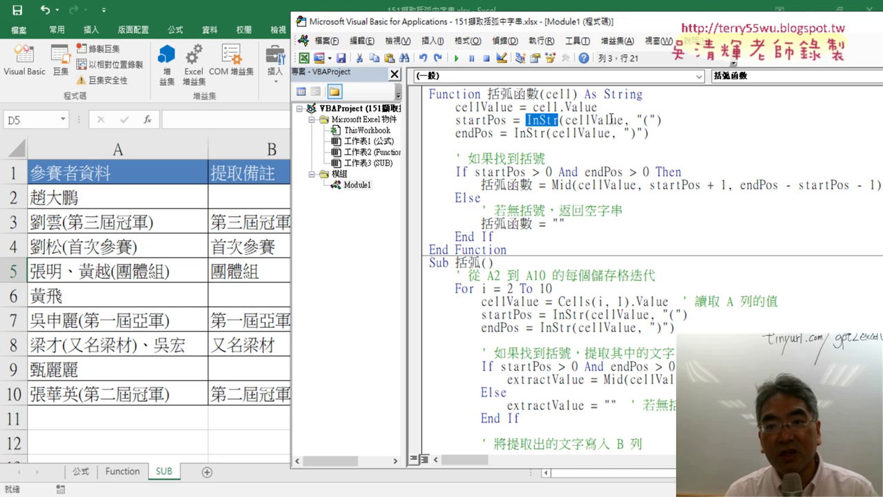
drag(513, 108, 455, 107)
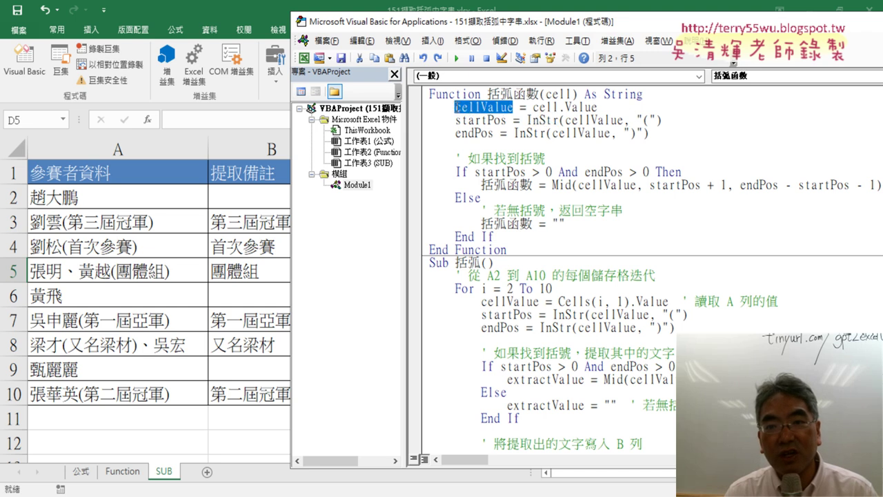
drag(636, 120, 649, 119)
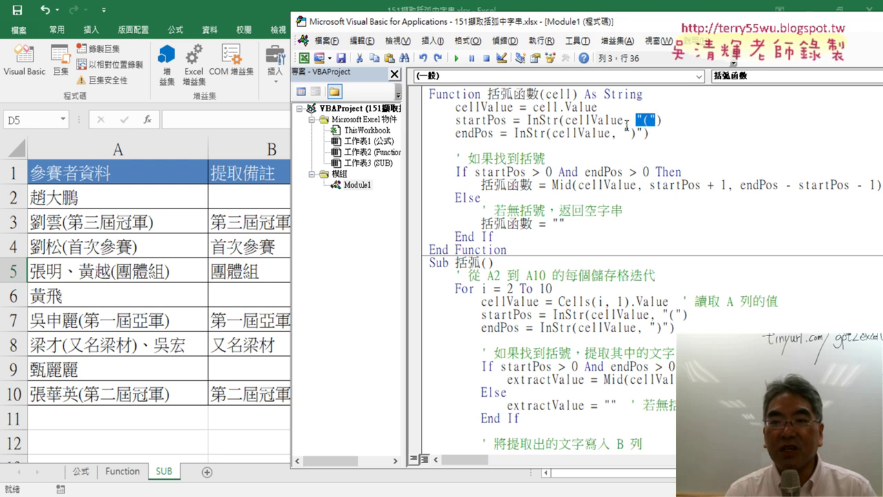
click(626, 124)
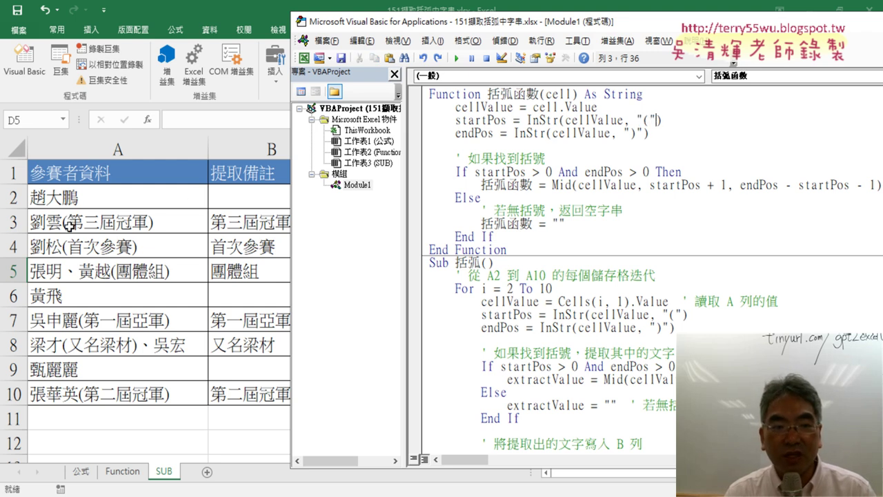
drag(508, 121, 458, 121)
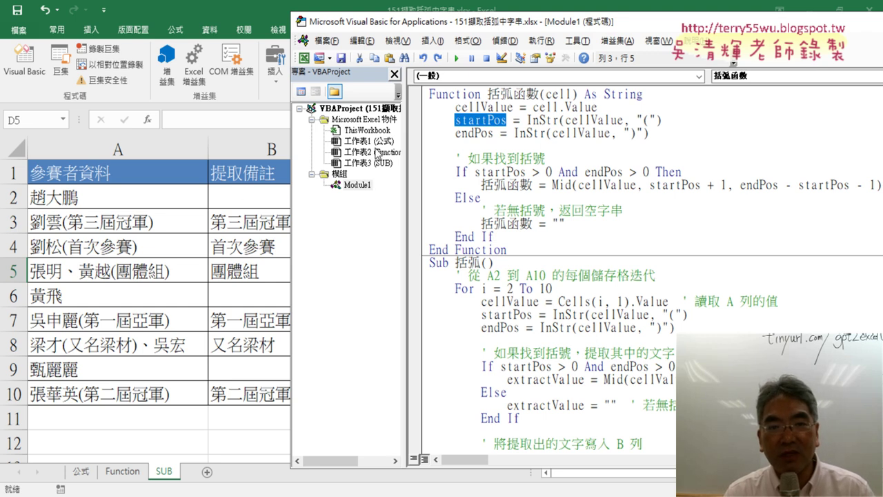
drag(628, 133, 633, 133)
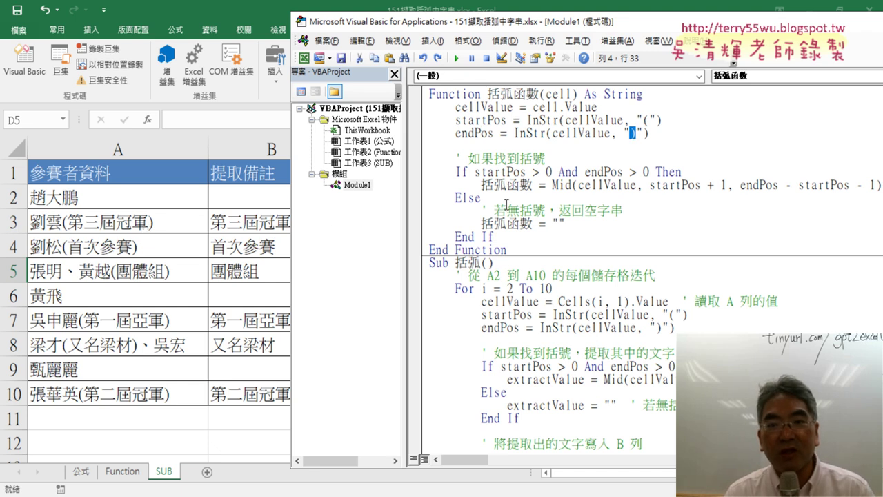
click(474, 173)
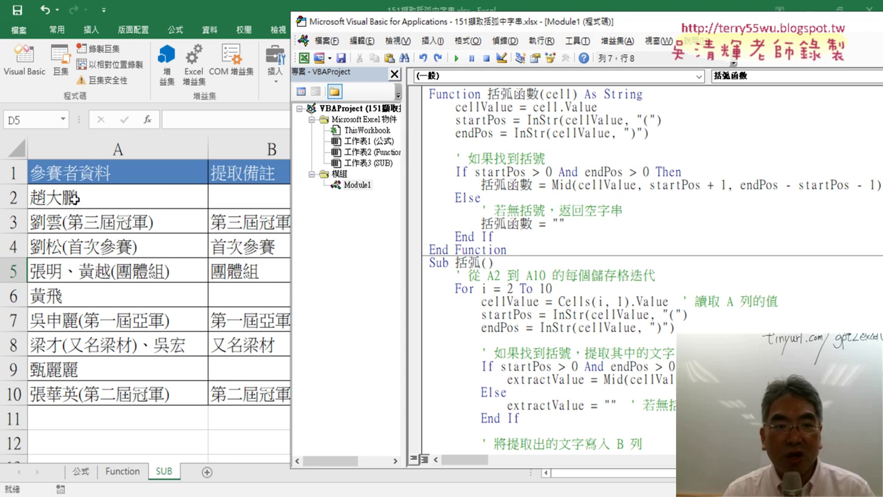
drag(662, 121, 454, 120)
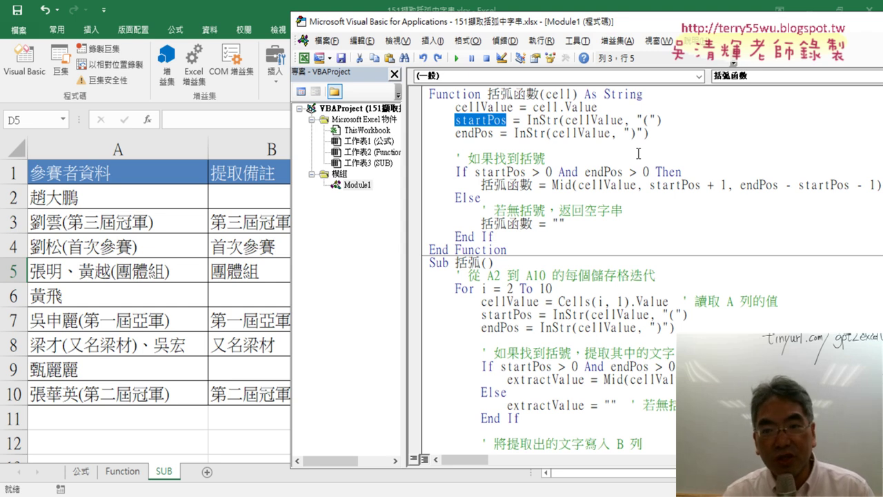
drag(559, 121, 528, 117)
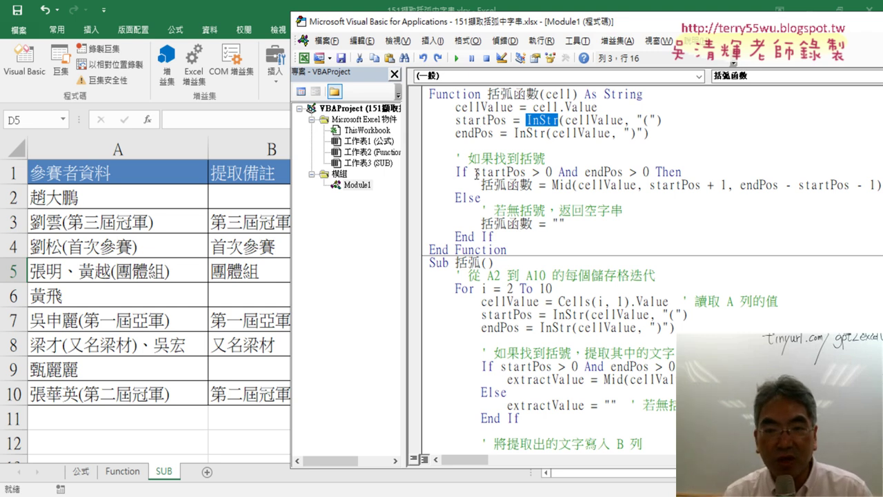
drag(475, 172, 523, 171)
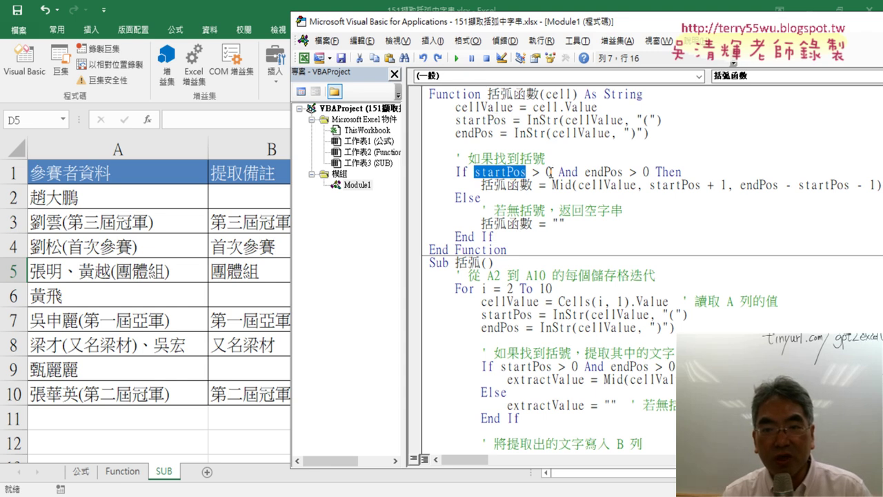
drag(550, 172, 538, 171)
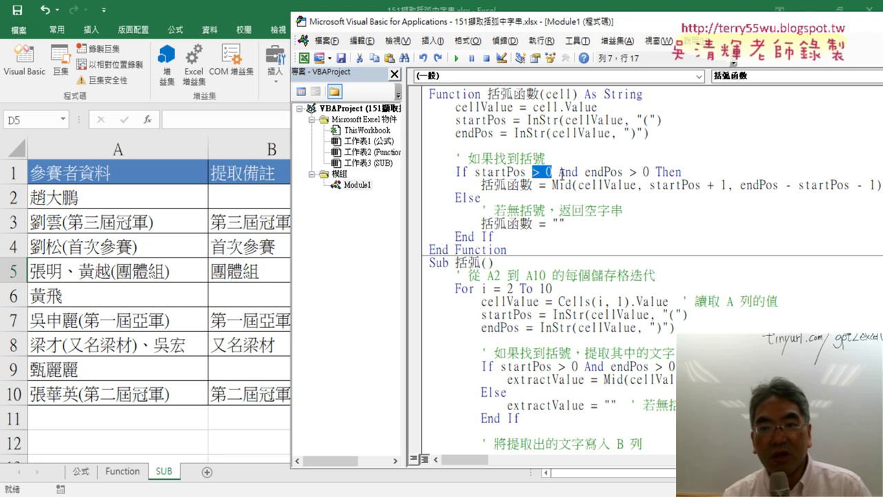
drag(584, 173, 654, 173)
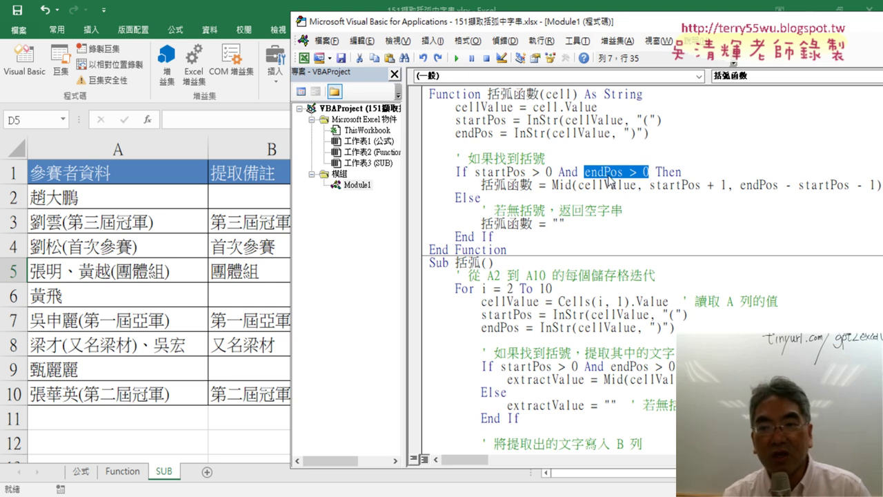
click(559, 173)
drag(560, 173, 574, 171)
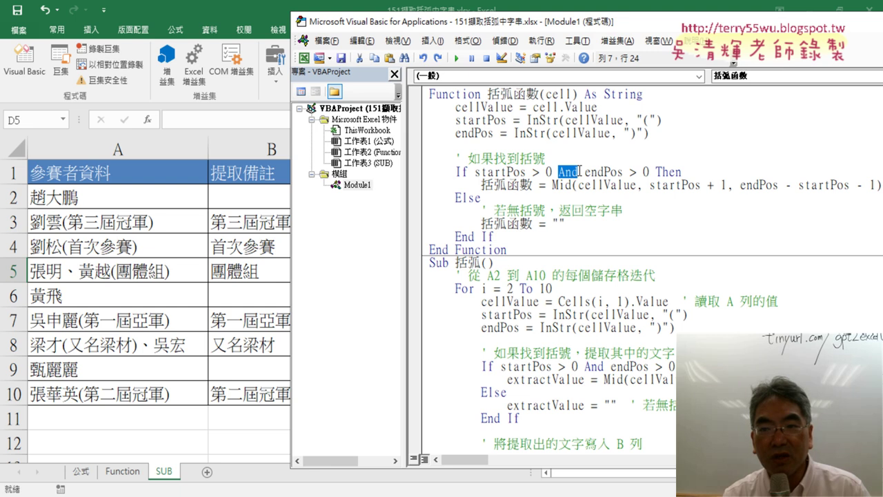
drag(614, 20, 487, 13)
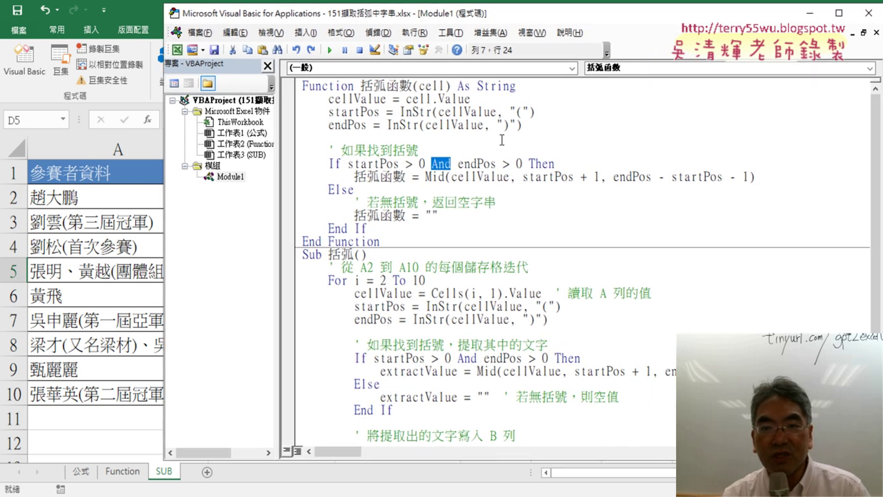
drag(449, 178, 432, 177)
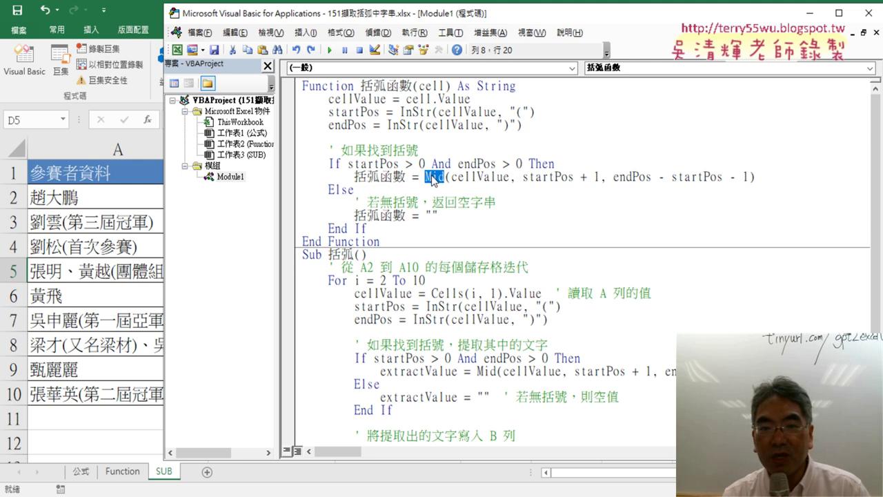
drag(450, 177, 587, 178)
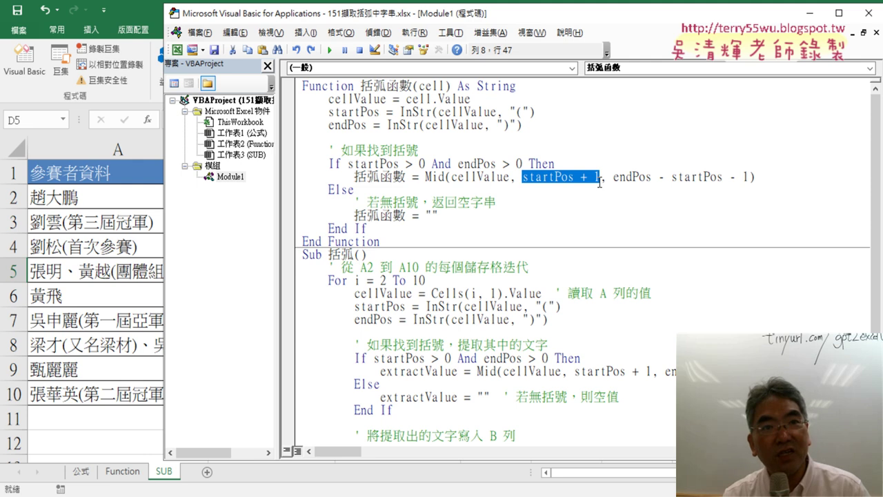
drag(613, 178, 744, 177)
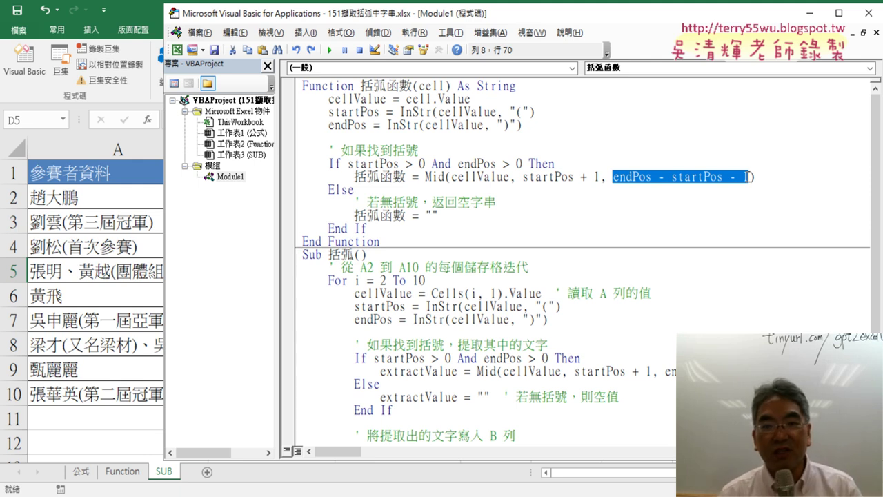
drag(406, 177, 353, 176)
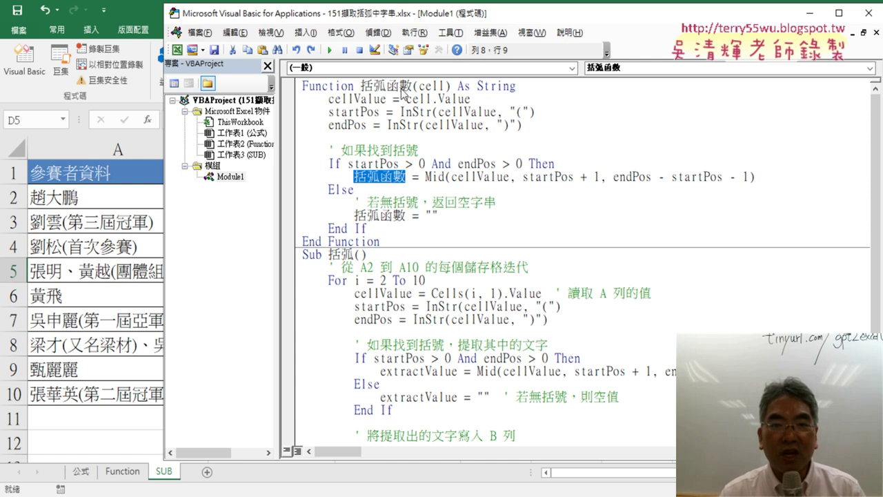
drag(448, 12, 579, 15)
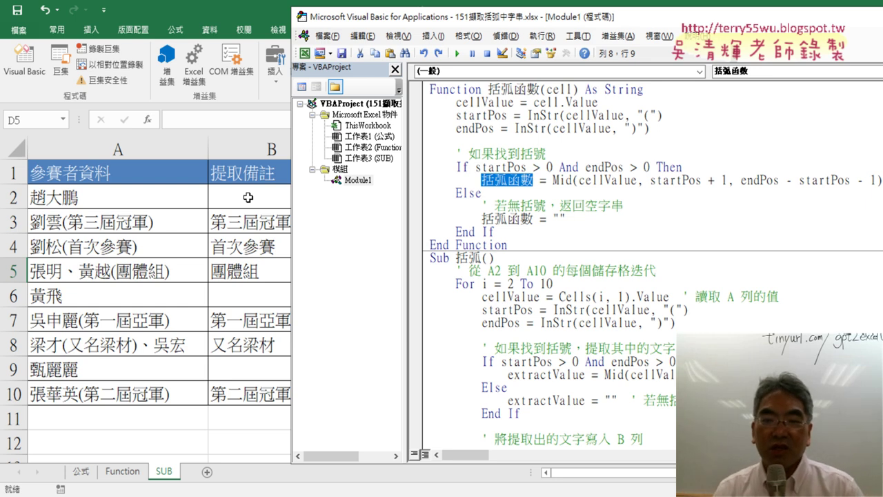
scroll(632, 165, down, 2)
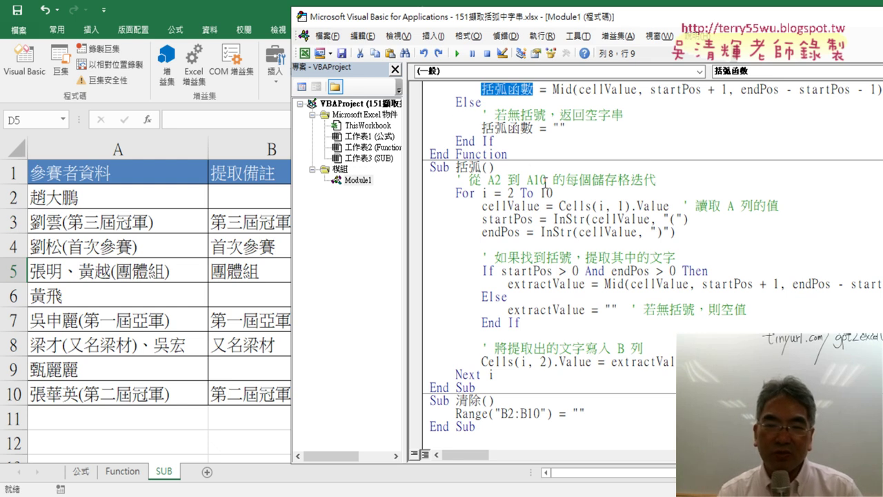
drag(556, 195, 425, 194)
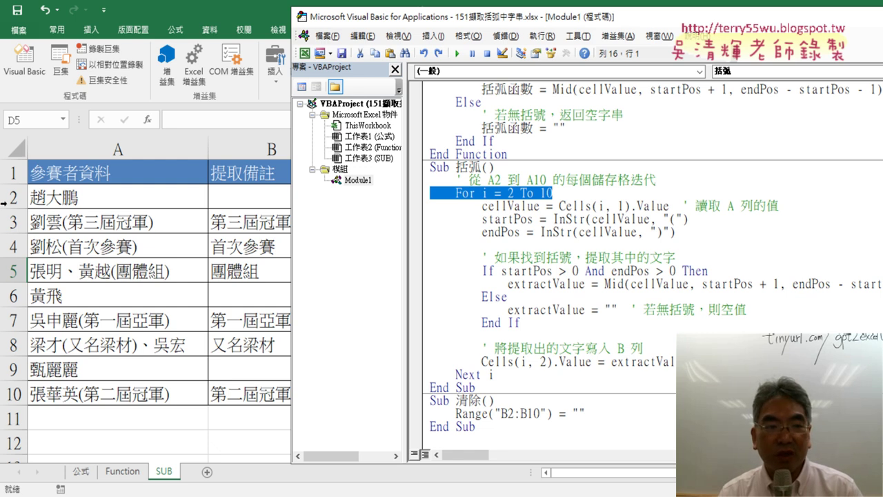
double_click(545, 193)
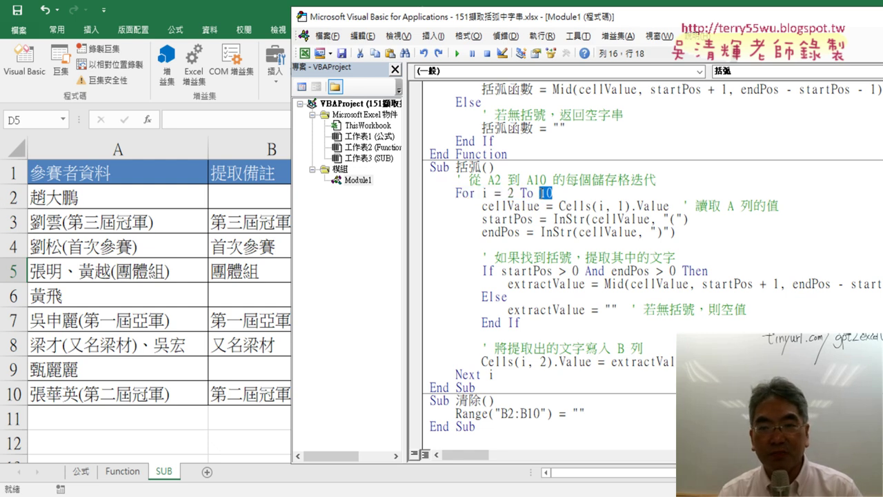
click(610, 220)
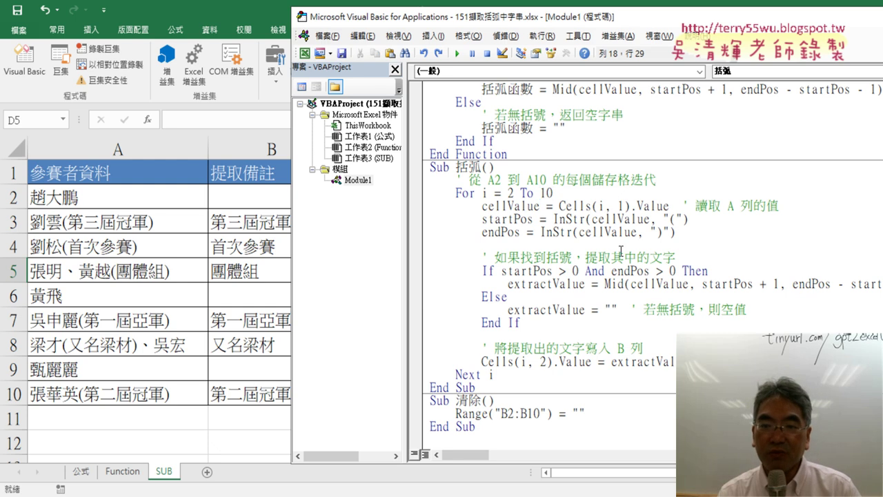
click(633, 234)
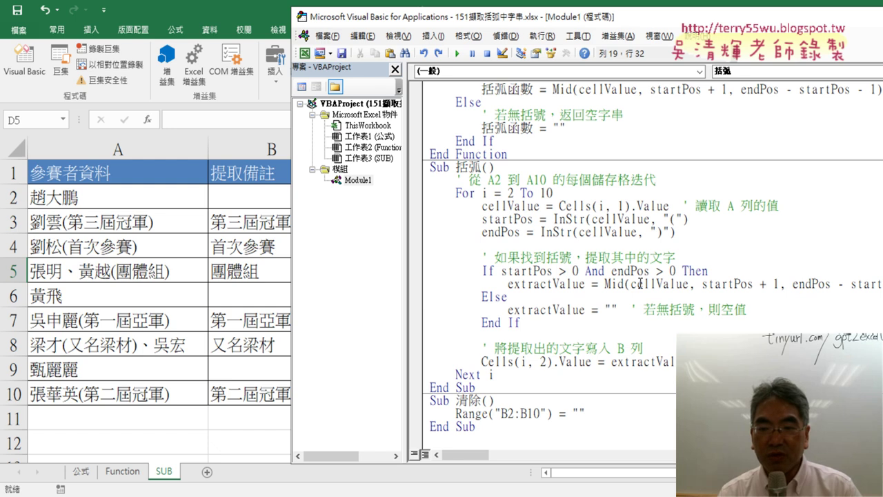
drag(689, 362, 481, 362)
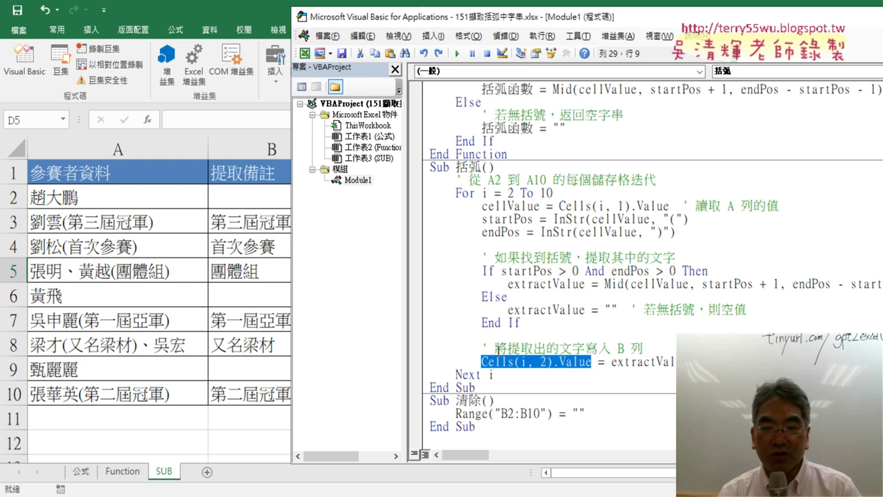
click(545, 363)
drag(482, 363, 514, 361)
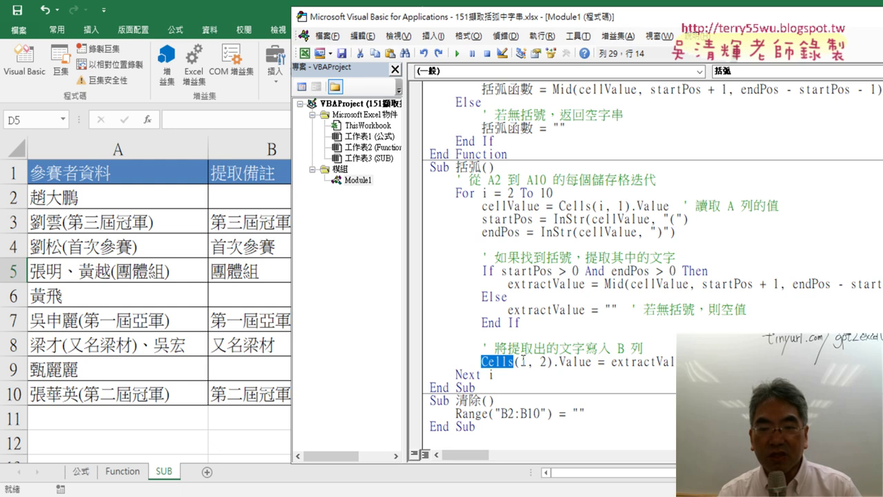
double_click(522, 361)
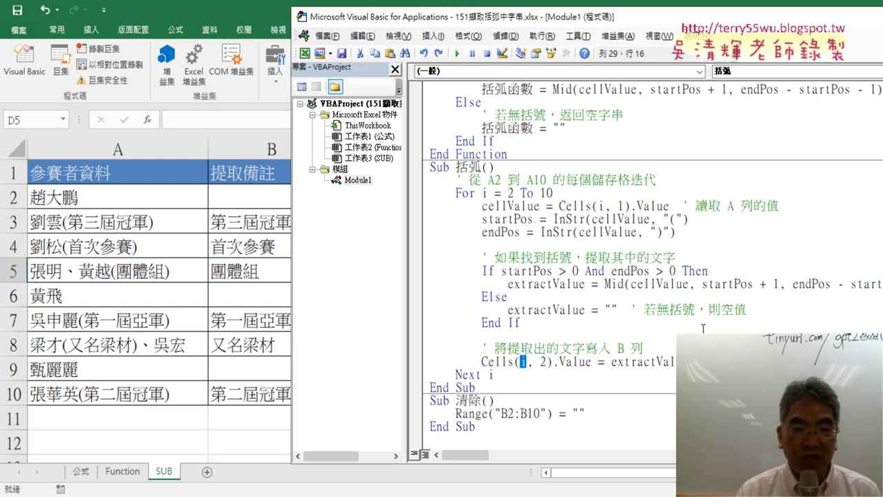
double_click(510, 193)
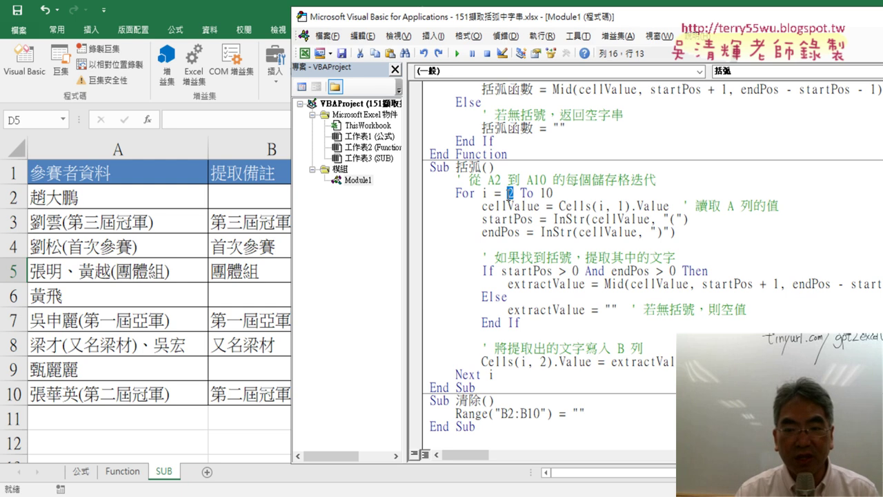
double_click(543, 362)
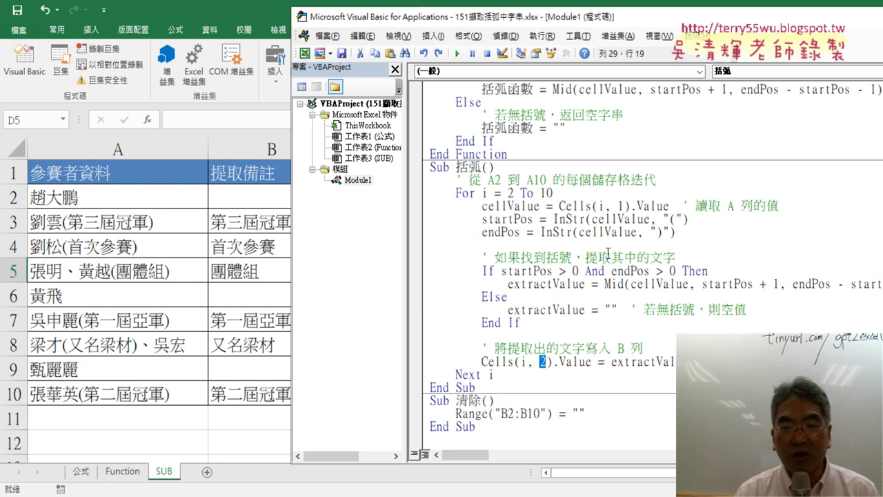
click(623, 206)
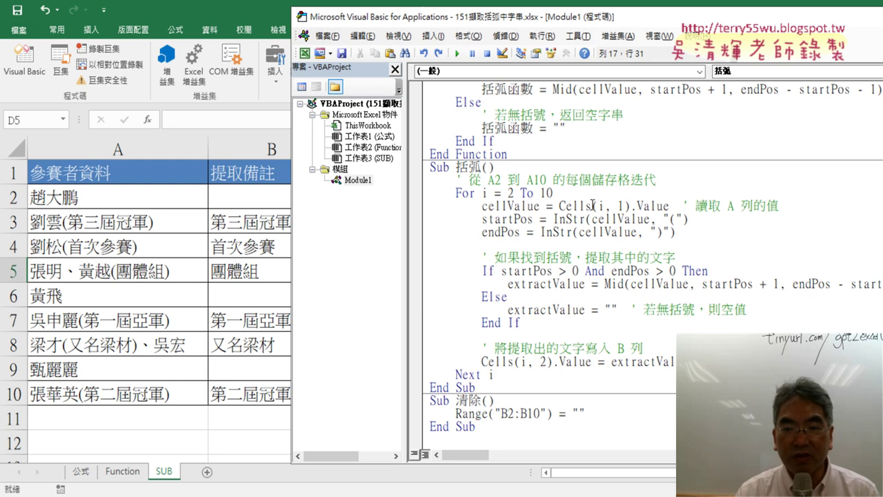
drag(611, 205, 625, 206)
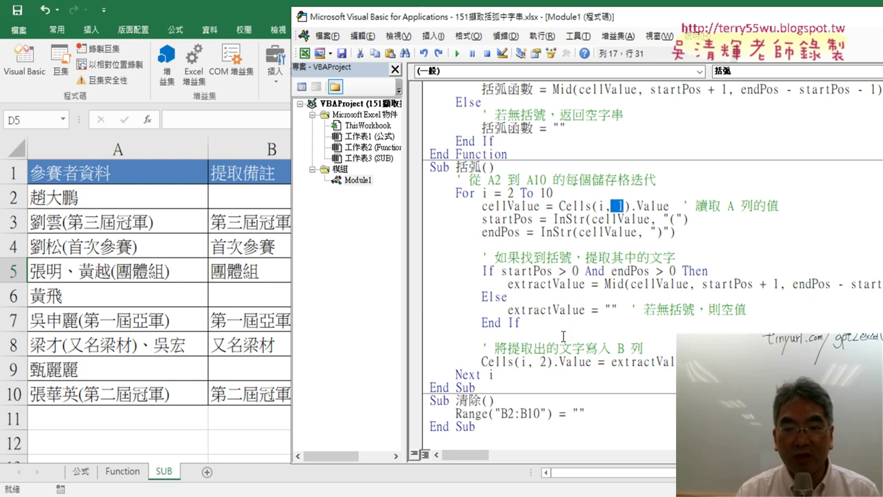
double_click(543, 362)
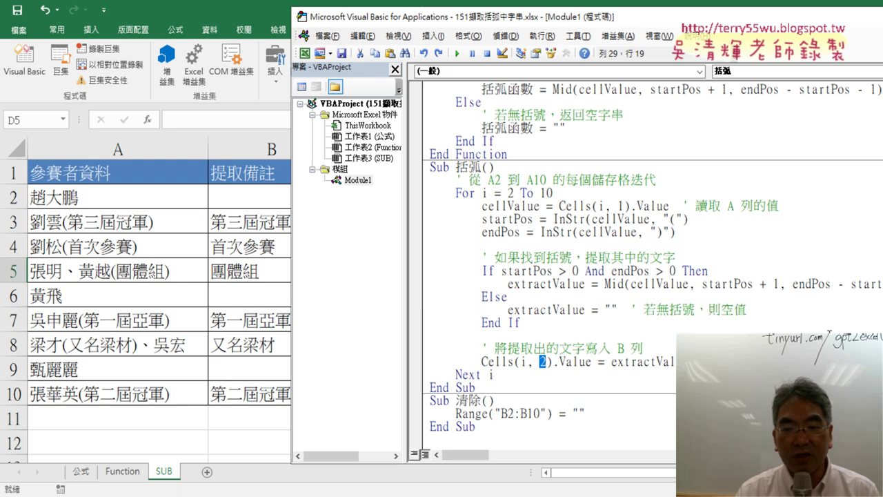
double_click(621, 205)
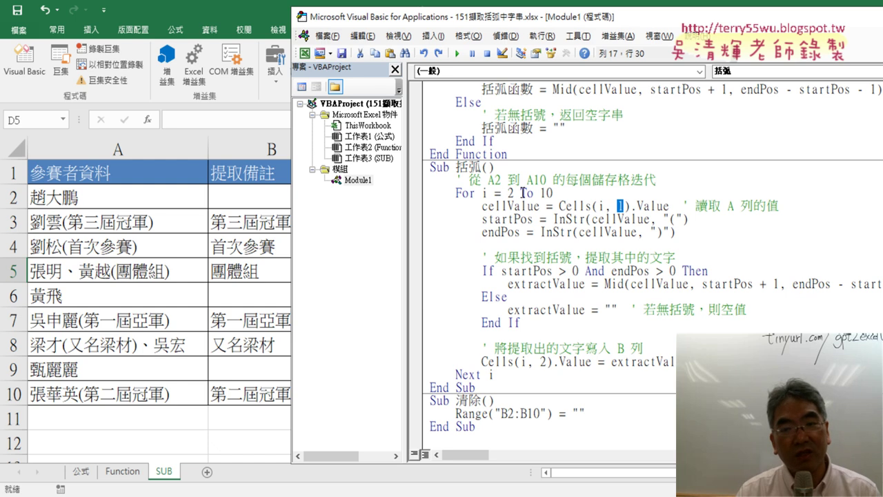
double_click(543, 361)
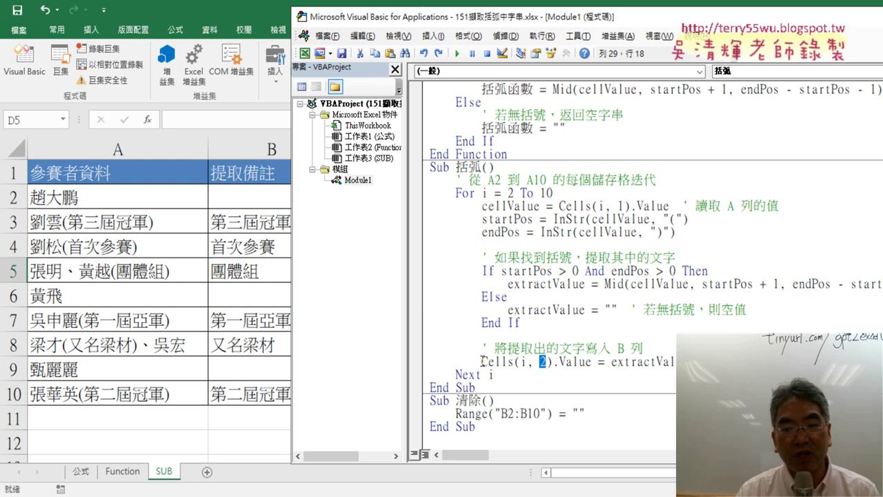
drag(482, 361, 553, 361)
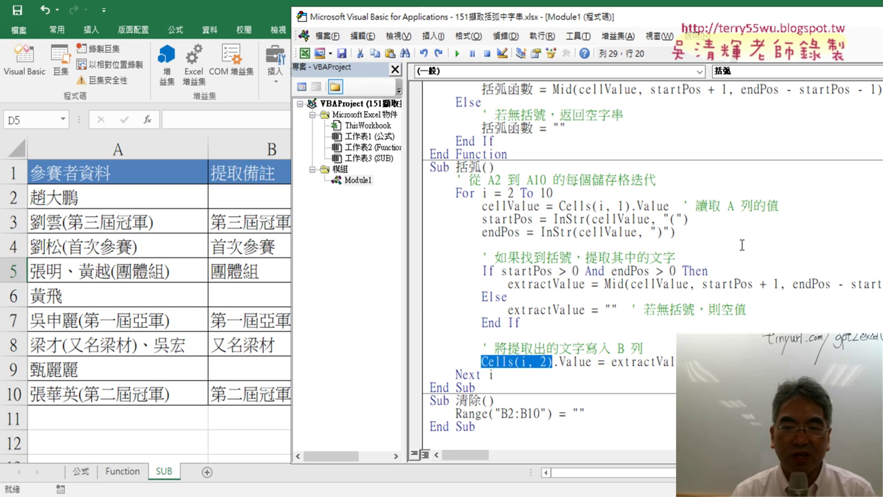
- Change the read line's Cells(i, 1) to Cells(i, "A")
double_click(621, 205)
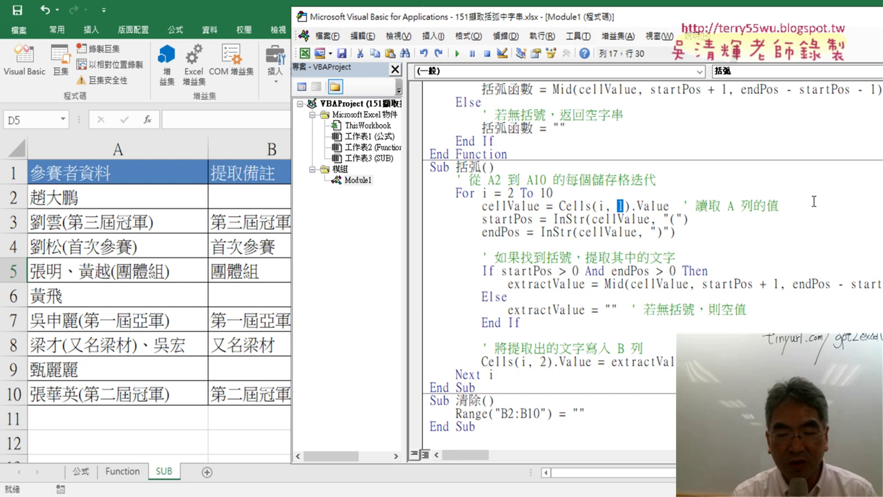
text("")
key(Left)
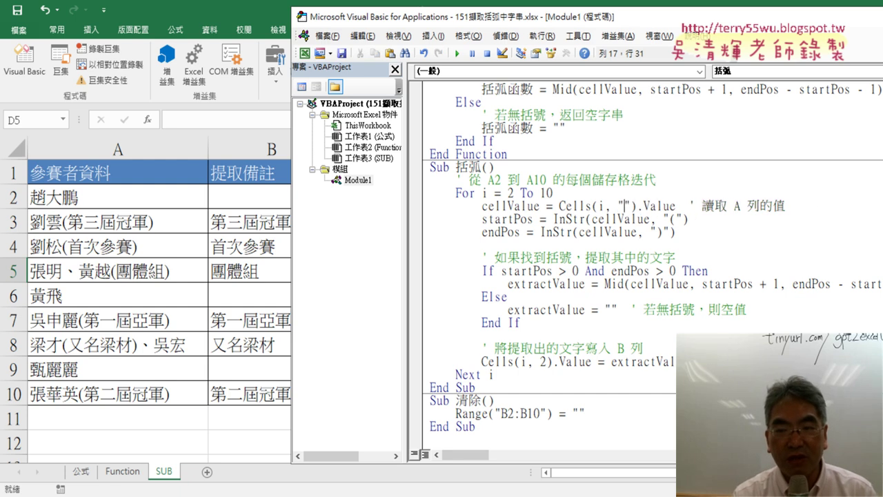
text(A)
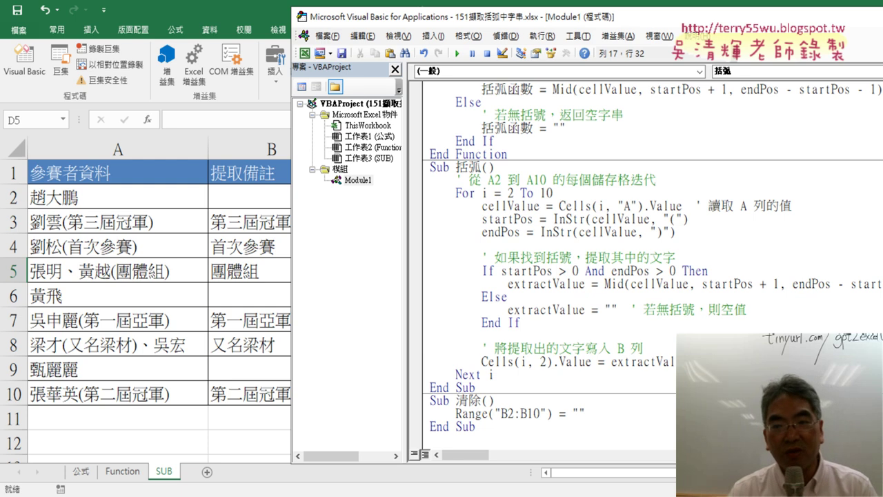
click(718, 219)
drag(633, 205, 618, 205)
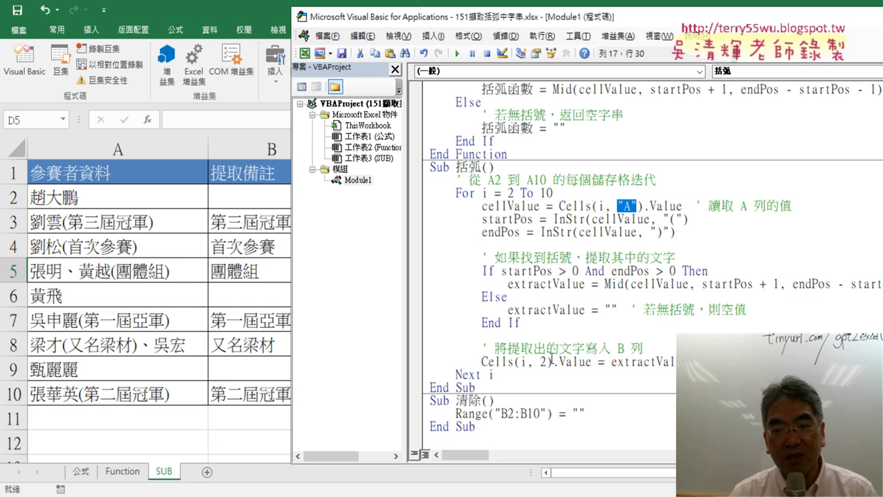
- Change the write line's Cells(i, 2) to Cells(i, "B"), fixing a mistyped A
drag(551, 359, 539, 361)
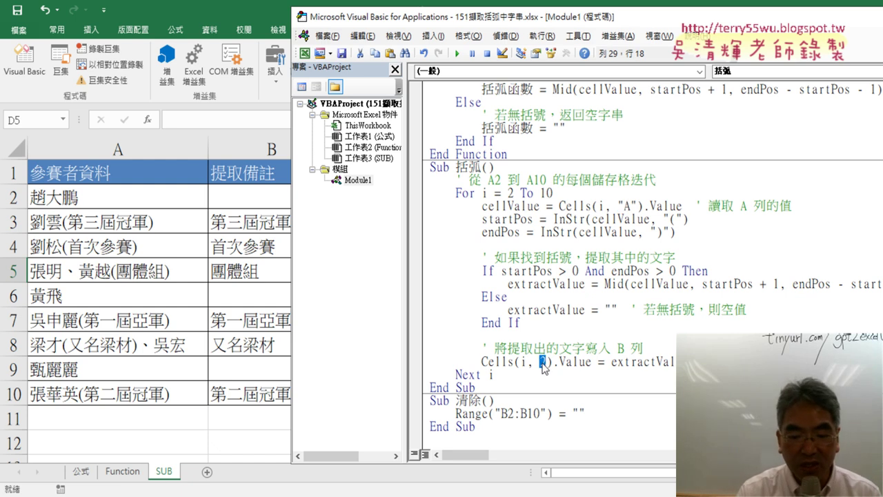
text("")
key(Left)
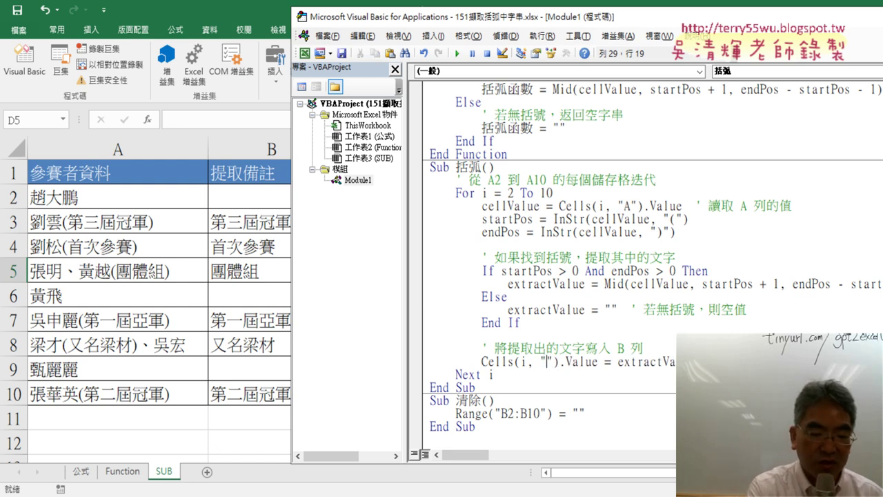
text(A)
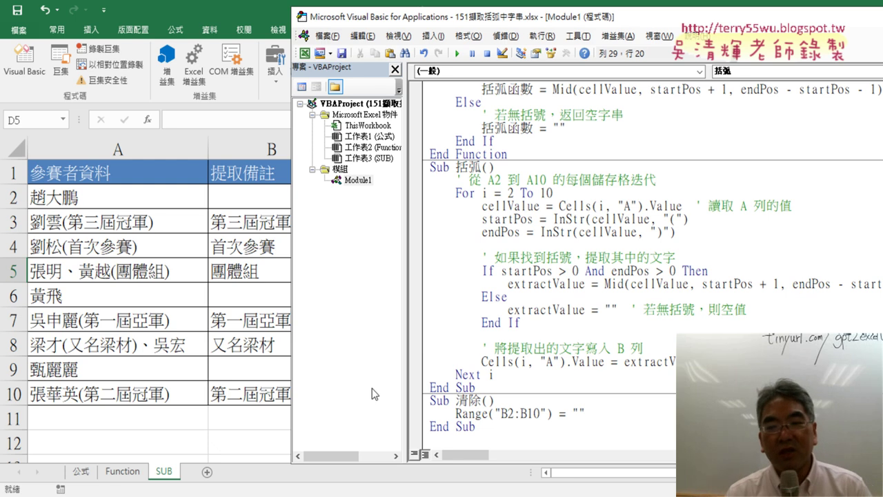
key(shift+Left)
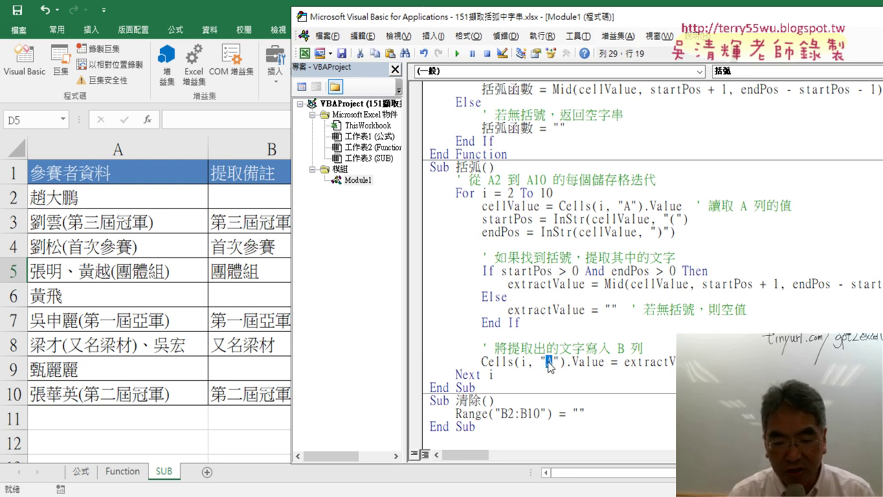
text(B)
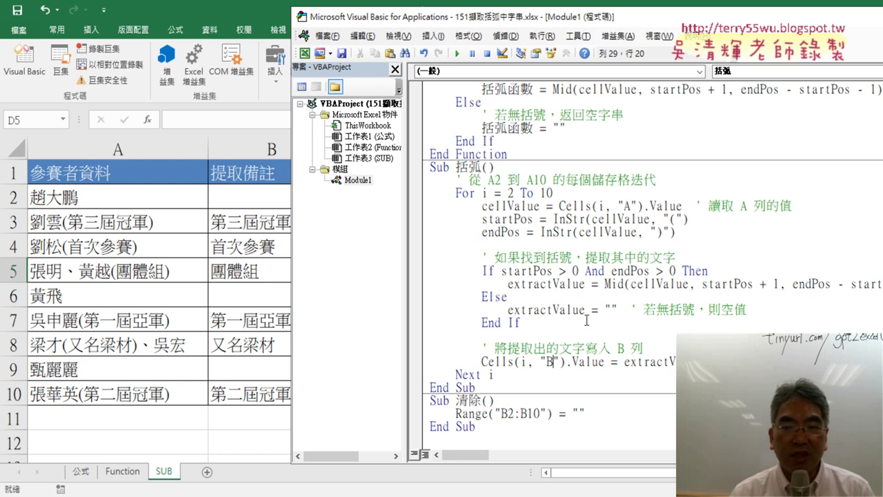
drag(633, 206, 615, 207)
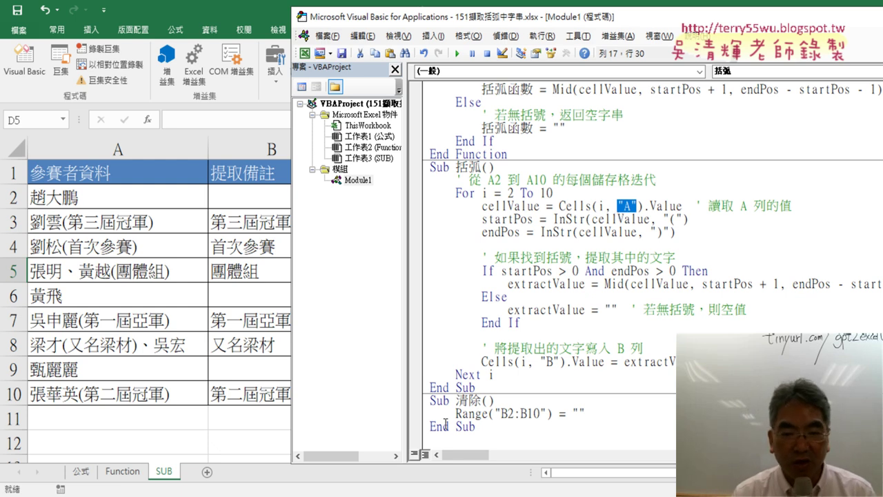
- Run Sub 清除, then the updated Sub 括弧 from the editor to refill column B
click(487, 413)
click(458, 54)
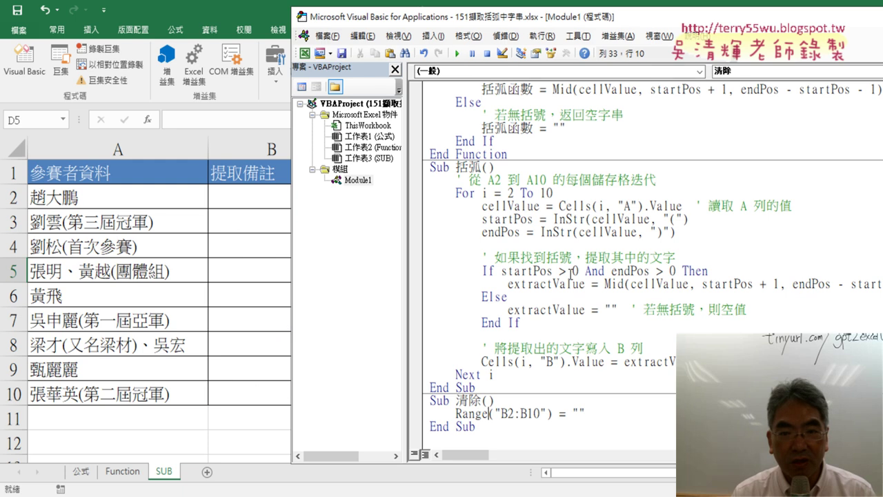
click(572, 271)
click(459, 54)
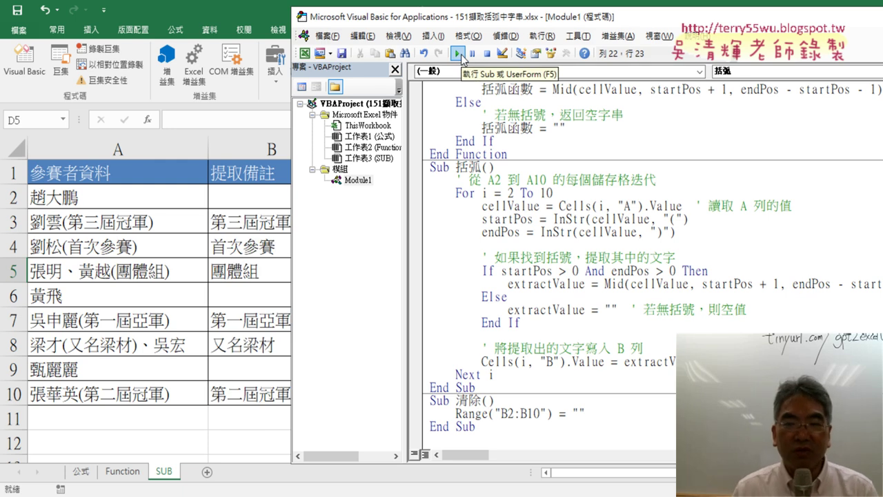
scroll(542, 220, up, 2)
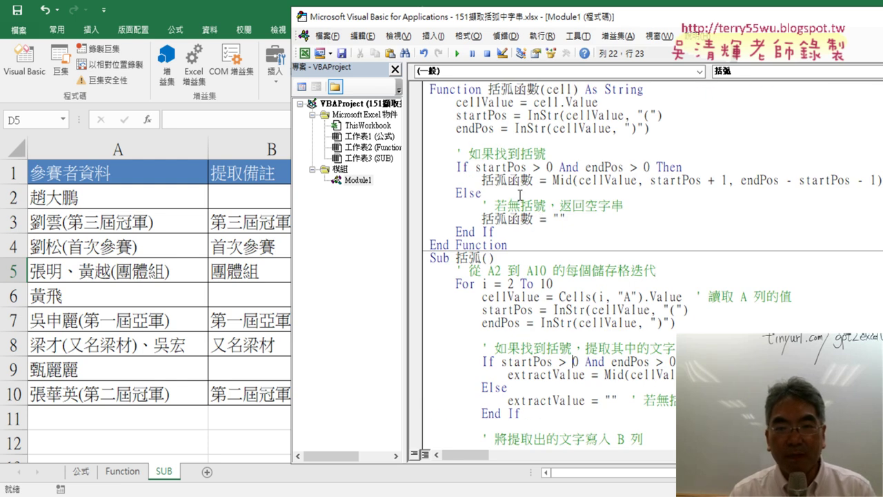
scroll(512, 148, down, 1)
scroll(512, 148, down, 1)
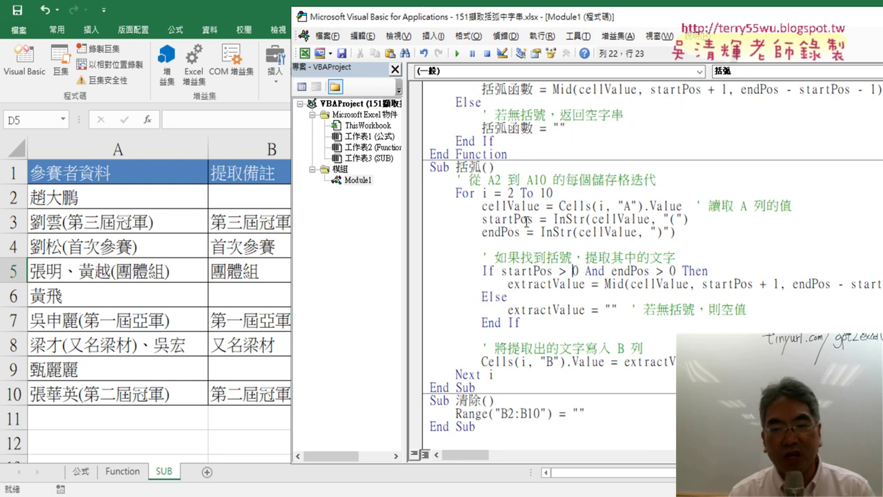
drag(489, 432, 430, 399)
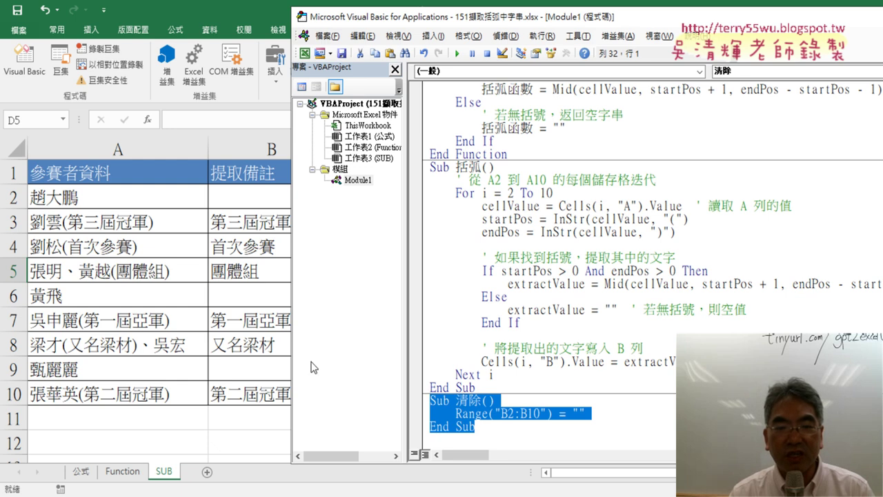
- Bring the SUB sheet forward and use the 清除 button to empty column B
click(269, 297)
click(479, 241)
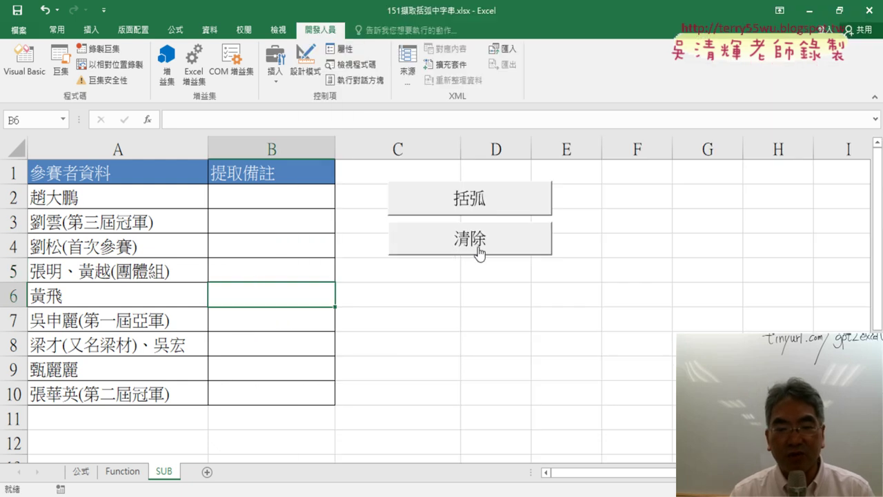
mouse_move(845, 52)
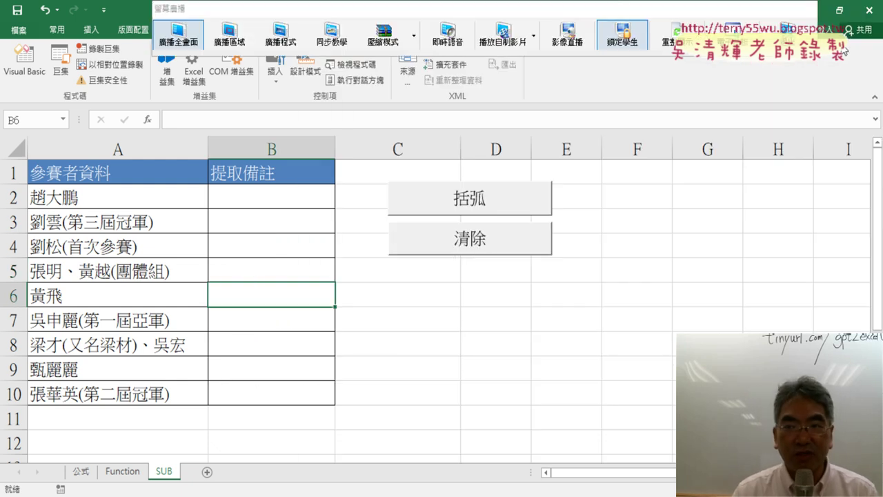